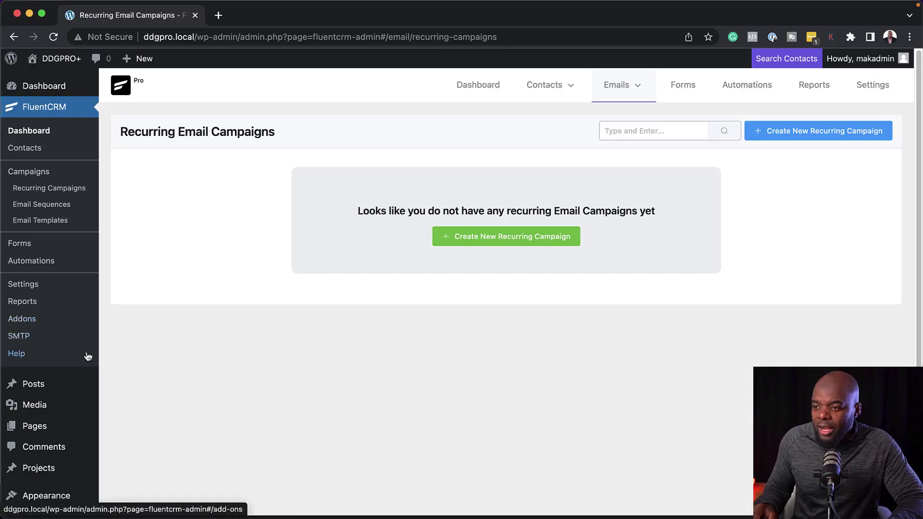
Step: Open the WordPress All Posts list showing Post One, Post Two and Hello world!
mouse_move(45, 383)
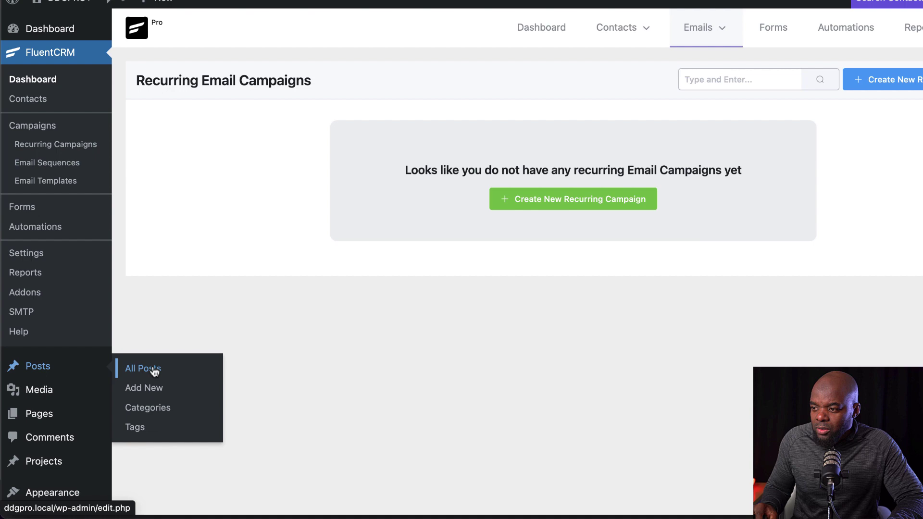
click(135, 388)
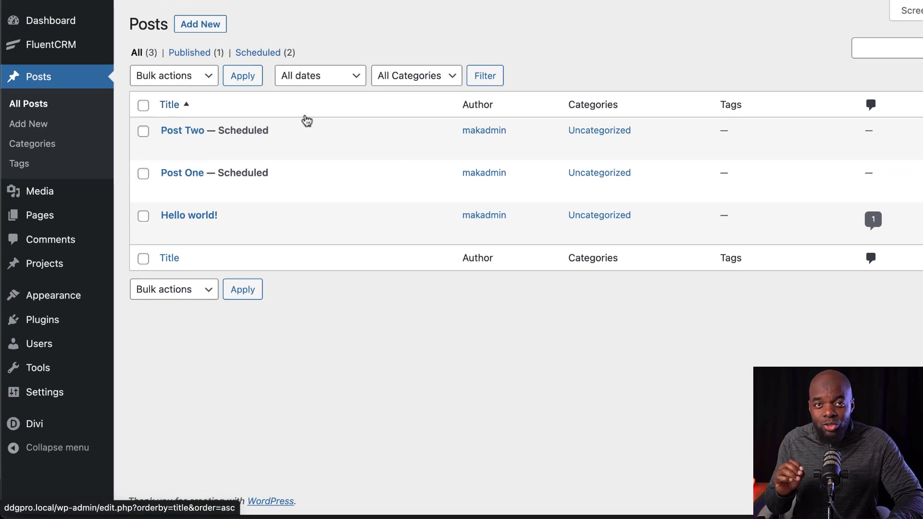
Step: Review the FluentCRM dashboard, the contact Tags page and the Subscribers List
mouse_move(48, 44)
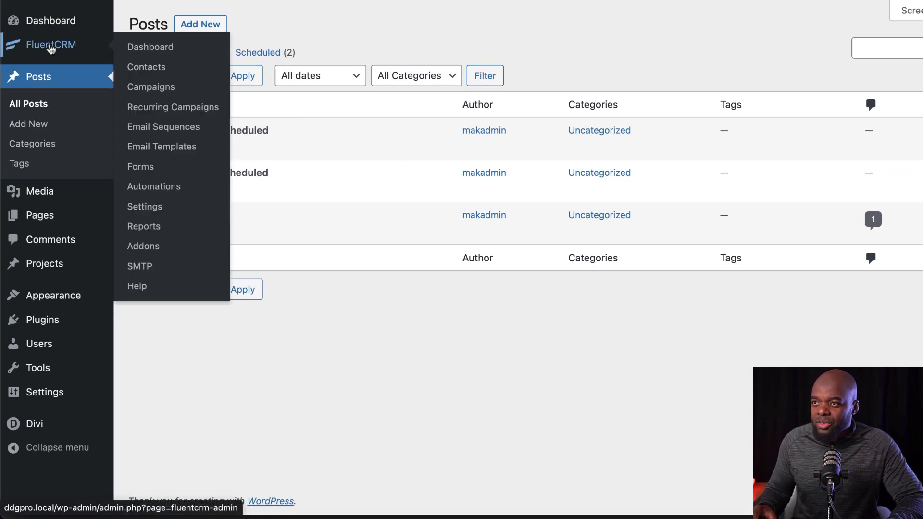
click(152, 56)
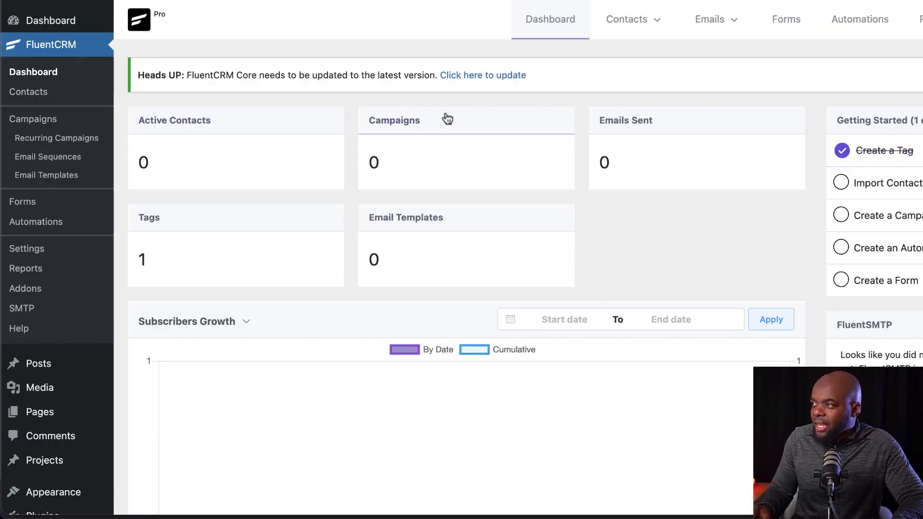
mouse_move(618, 28)
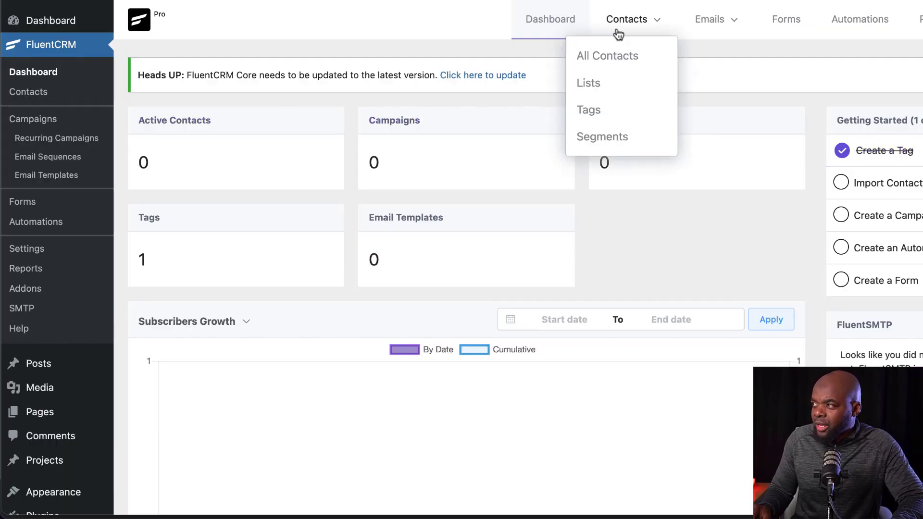
click(594, 108)
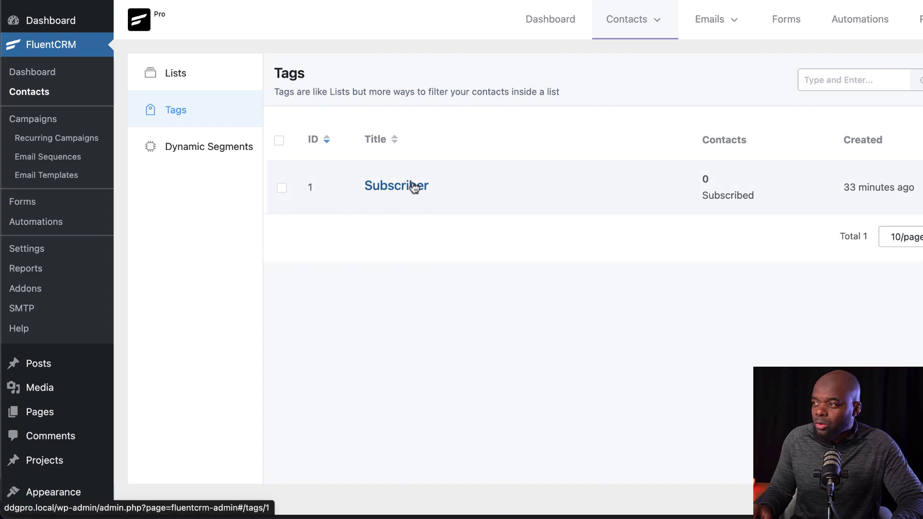
mouse_move(613, 24)
click(598, 89)
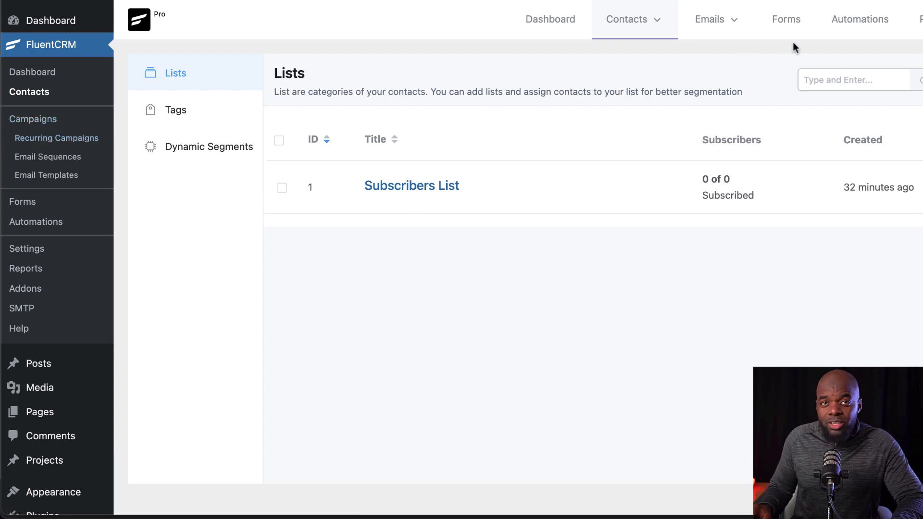
mouse_move(532, 121)
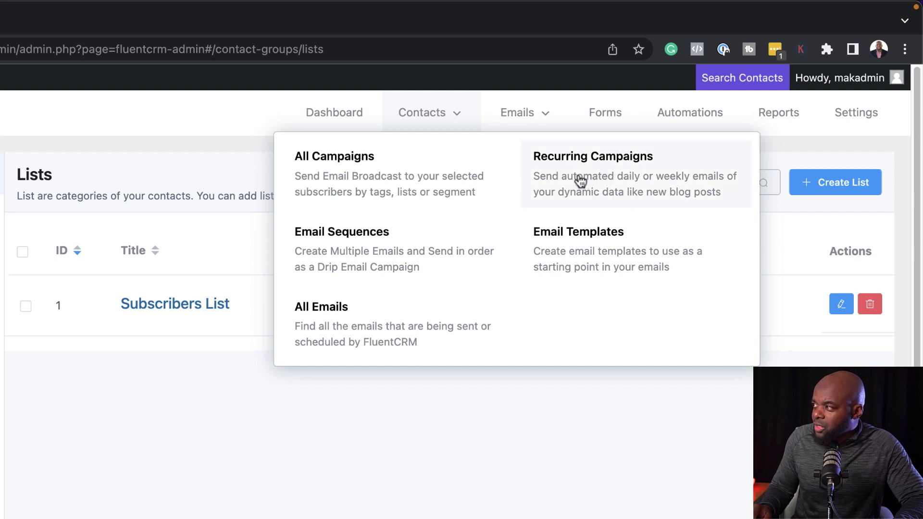
Step: Create a new recurring campaign titled 'Daily Posts'
click(610, 179)
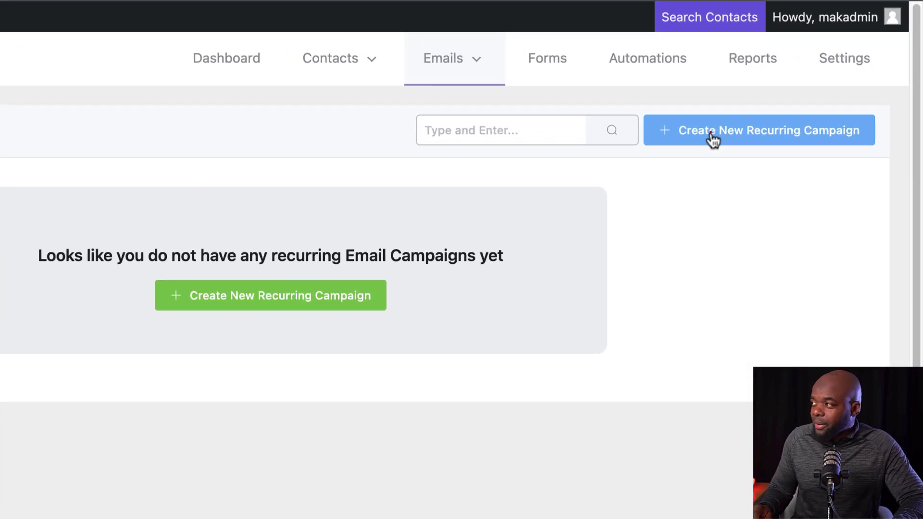
click(712, 137)
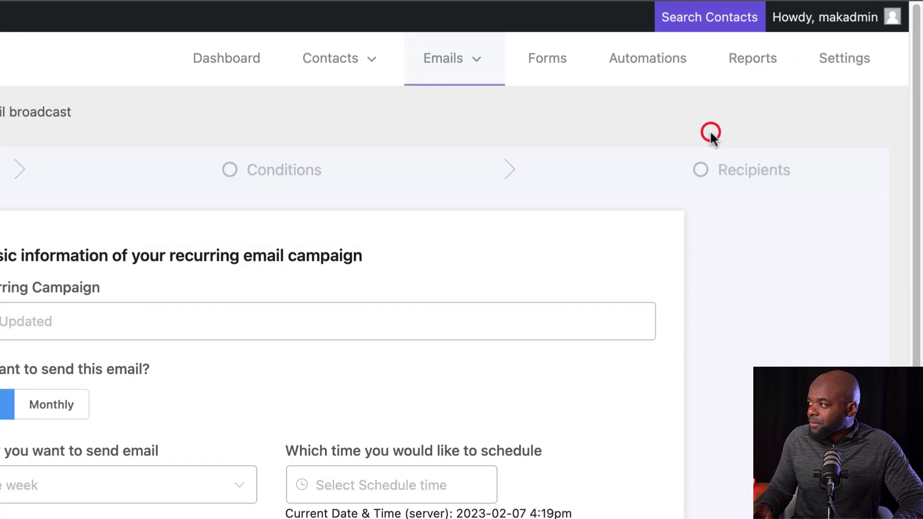
click(203, 329)
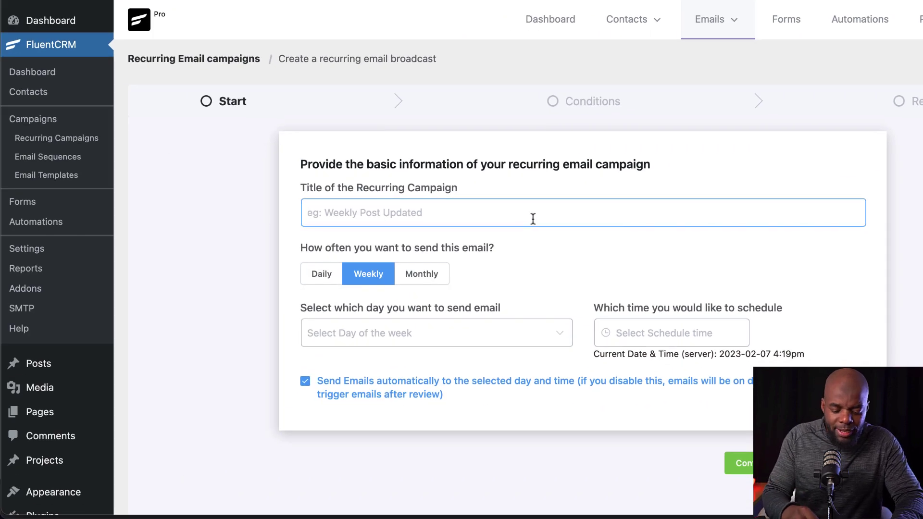
text(d)
click(332, 274)
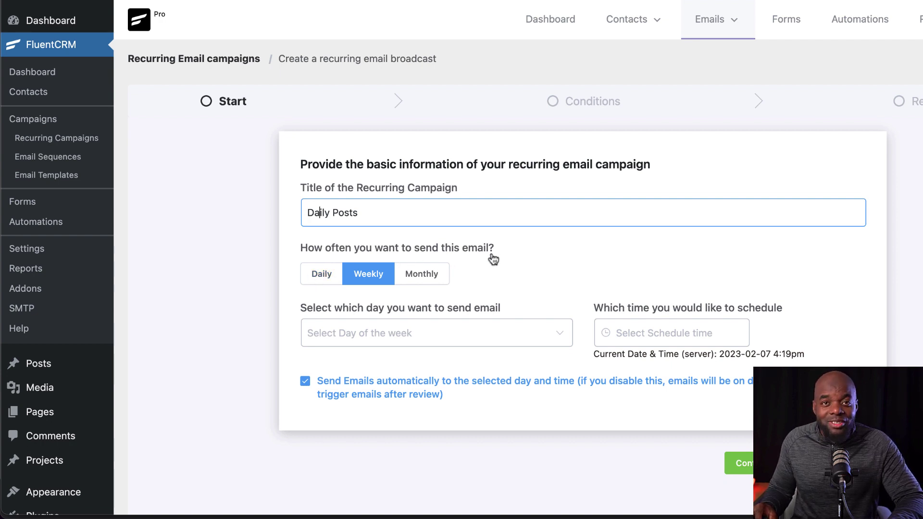
Step: Schedule the campaign to send daily at 15:00
click(318, 277)
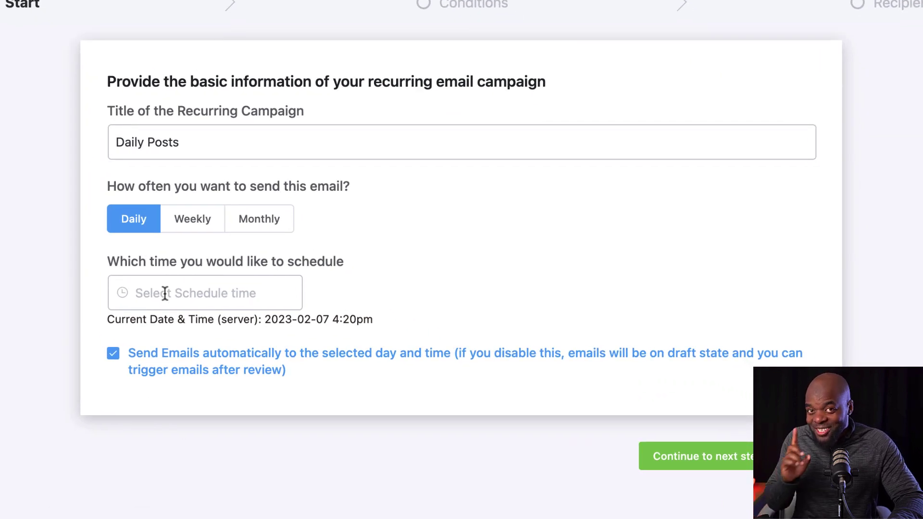
click(165, 293)
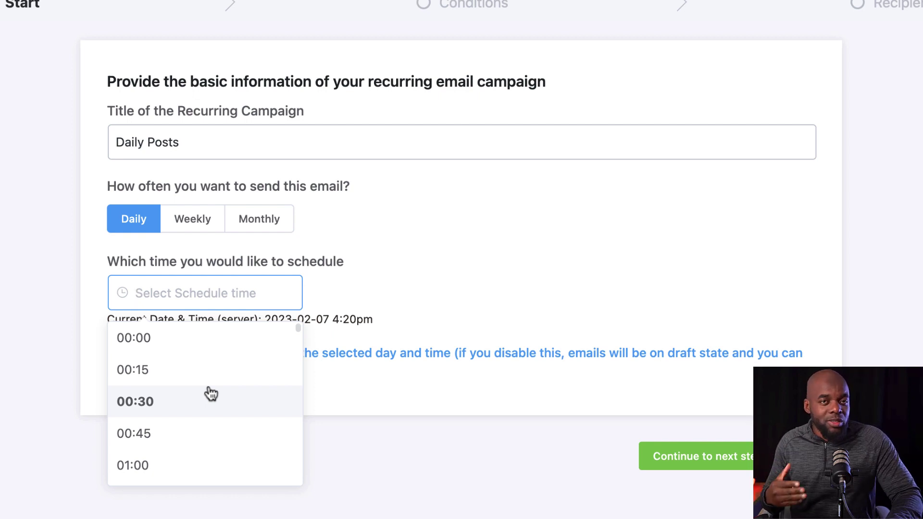
scroll(210, 389, down, 20)
scroll(211, 385, down, 15)
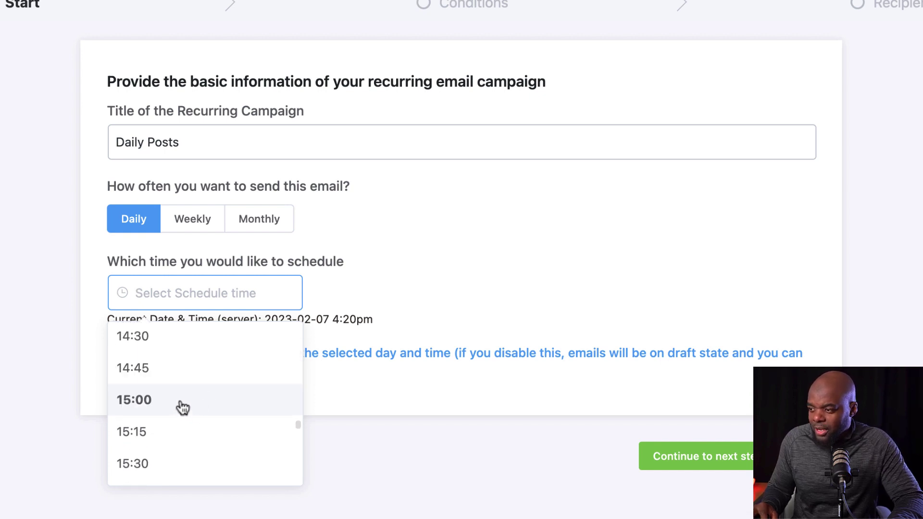
click(182, 409)
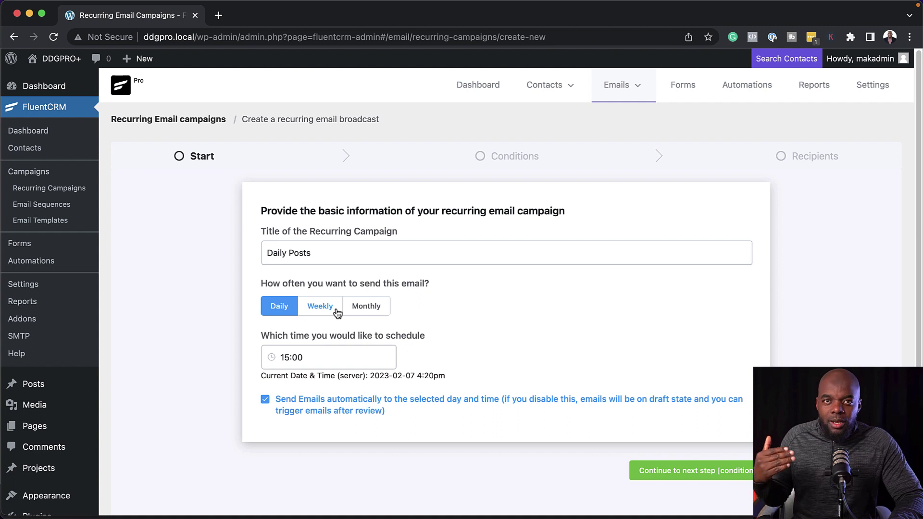
Step: Preview the Weekly and Monthly frequency options, then return the campaign to Daily
click(331, 309)
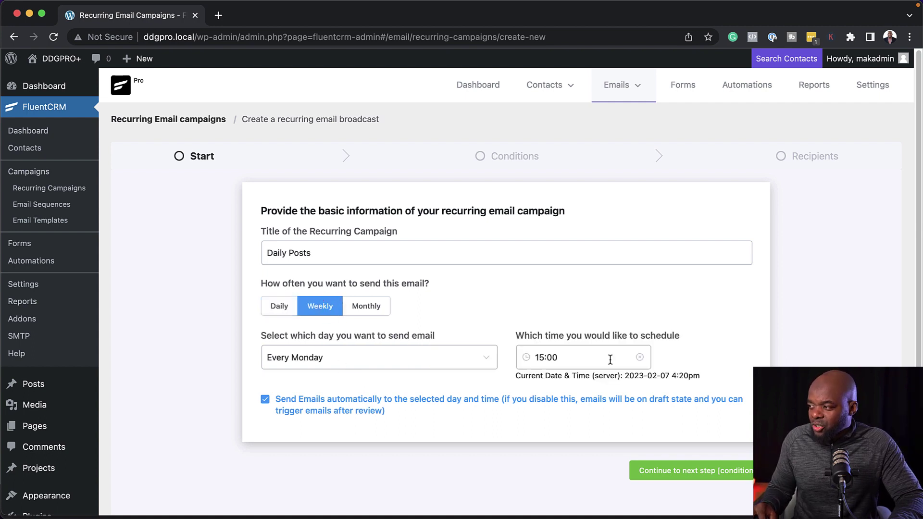
click(374, 305)
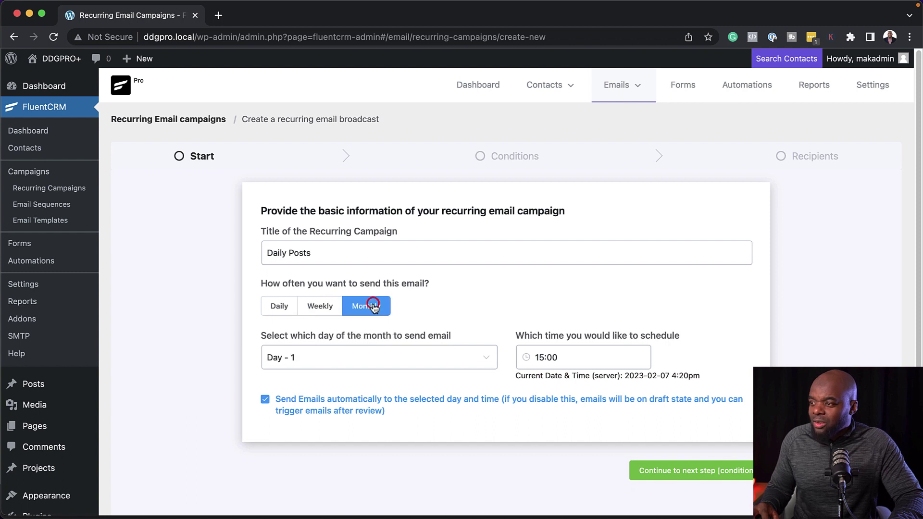
click(305, 358)
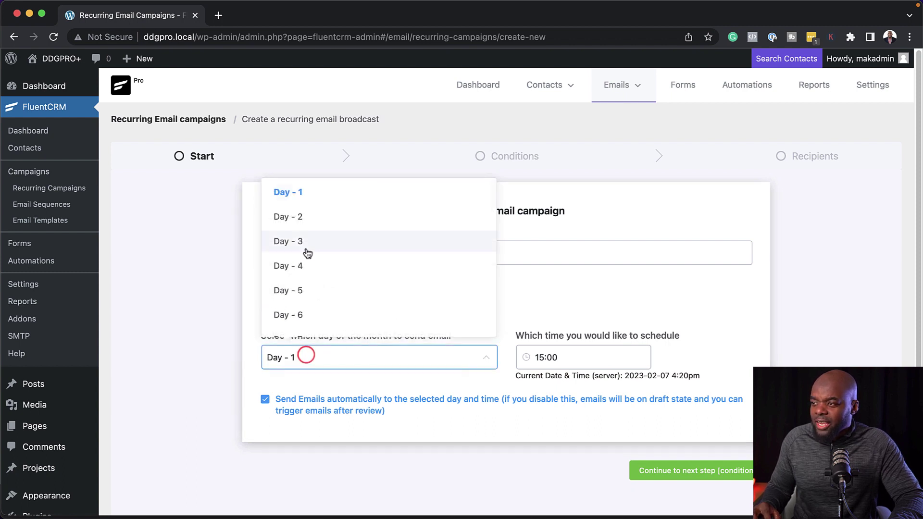
click(703, 293)
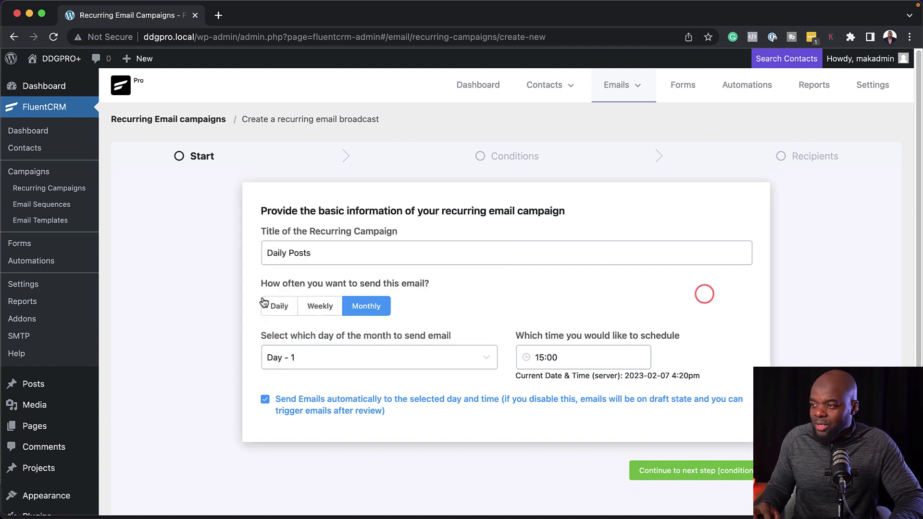
click(277, 306)
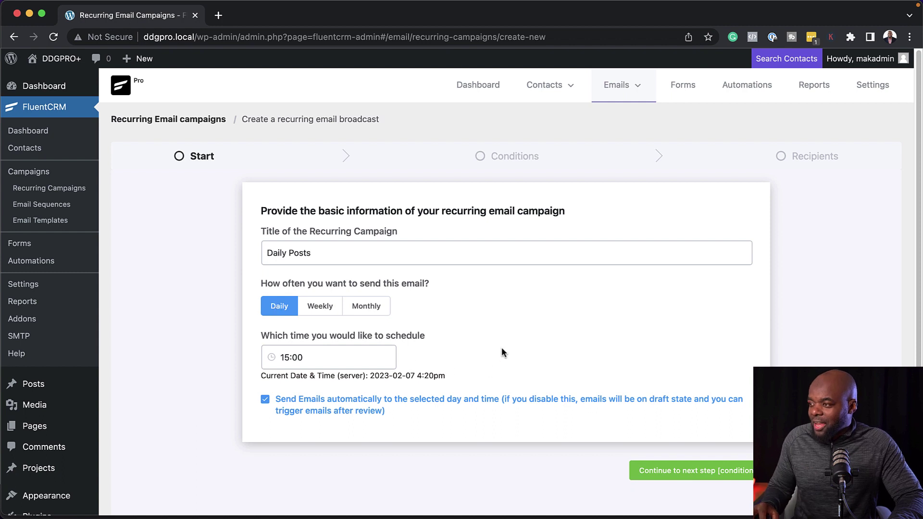
Step: Send only when Blog Posts publish within 1 day, removing the extra 7-day condition
click(650, 472)
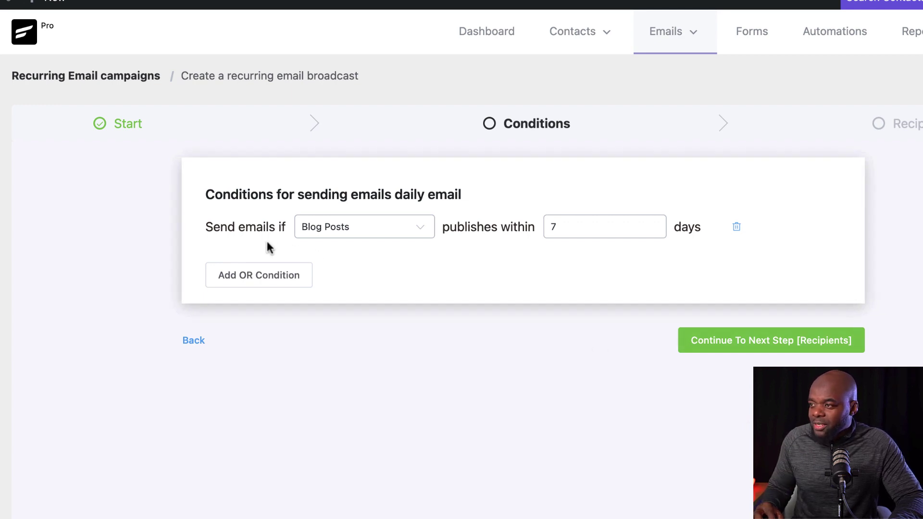
click(355, 235)
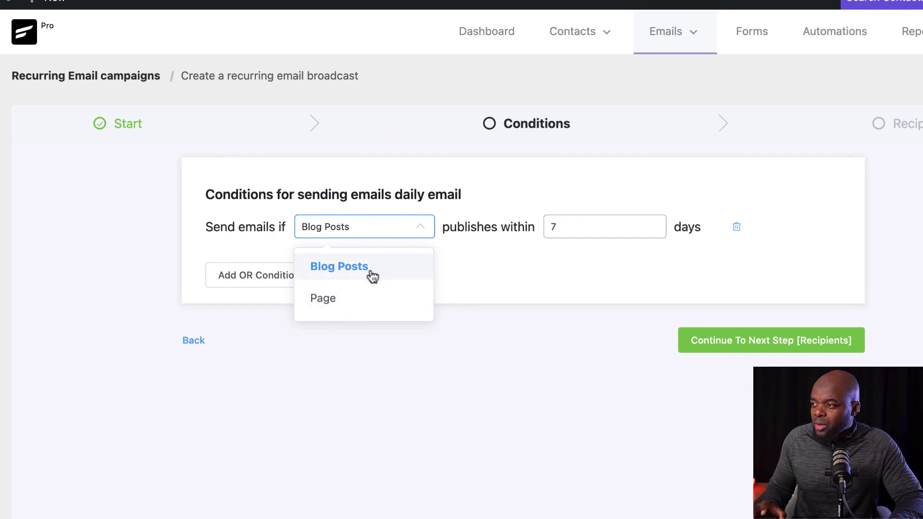
click(416, 276)
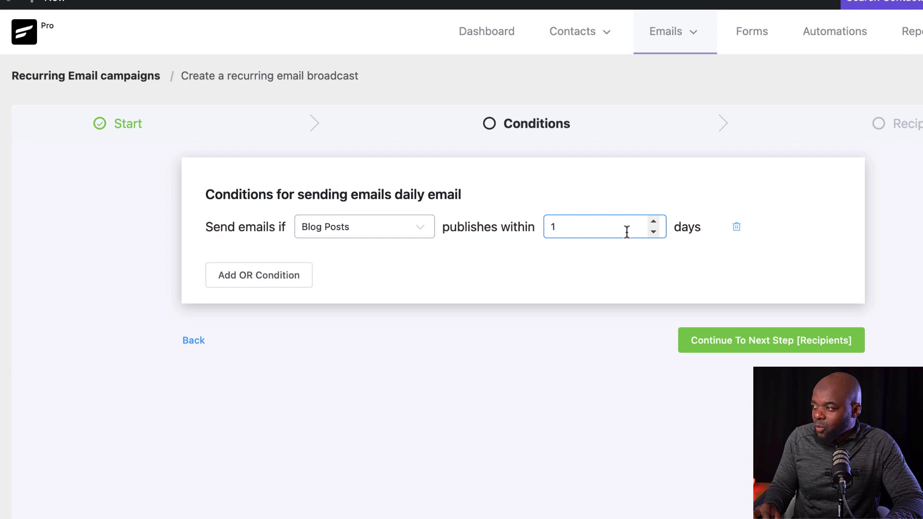
click(273, 271)
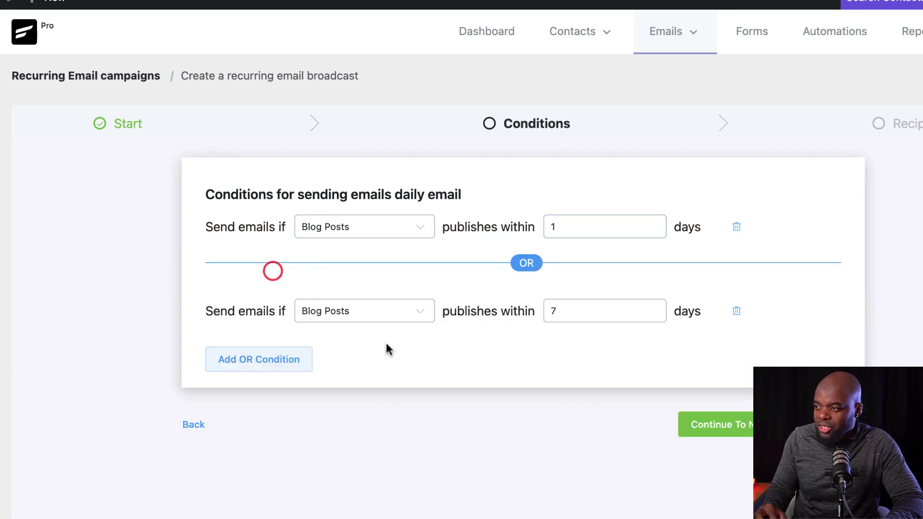
click(737, 311)
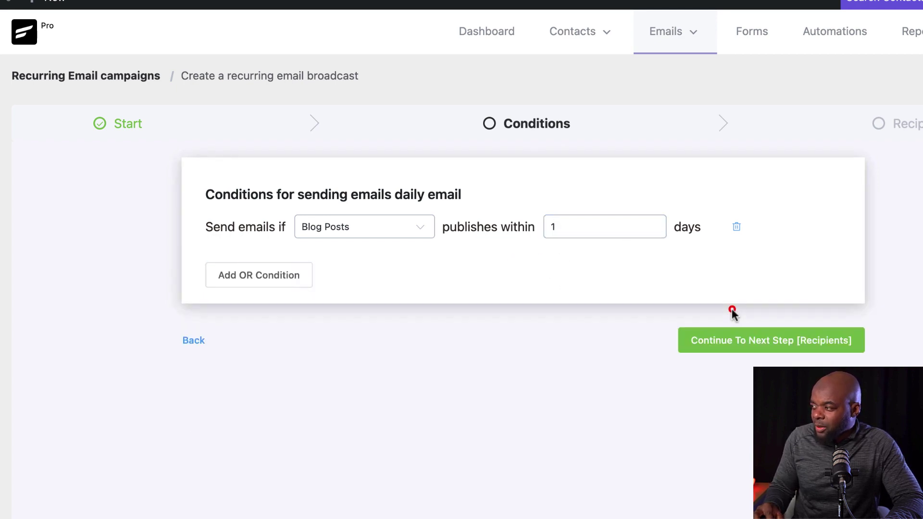
Step: Include contacts from the Subscribers List as the campaign's recipients
click(724, 346)
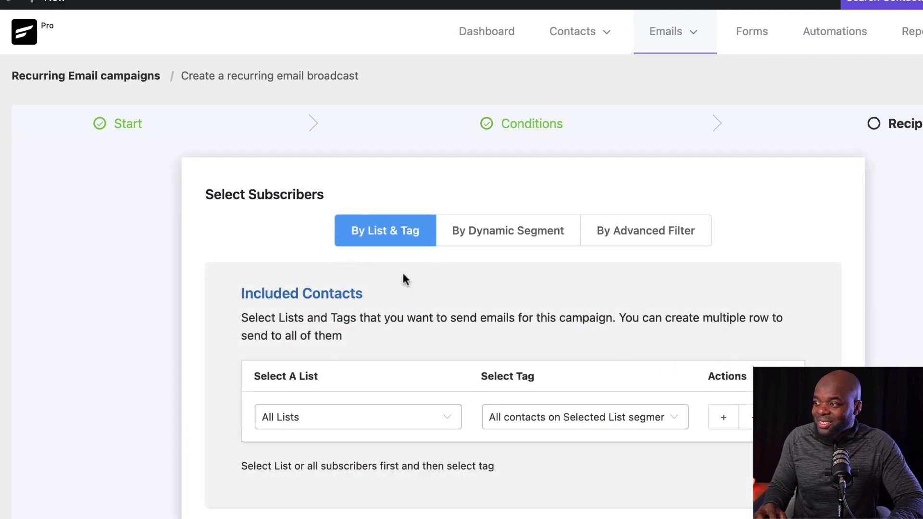
scroll(437, 317, down, 3)
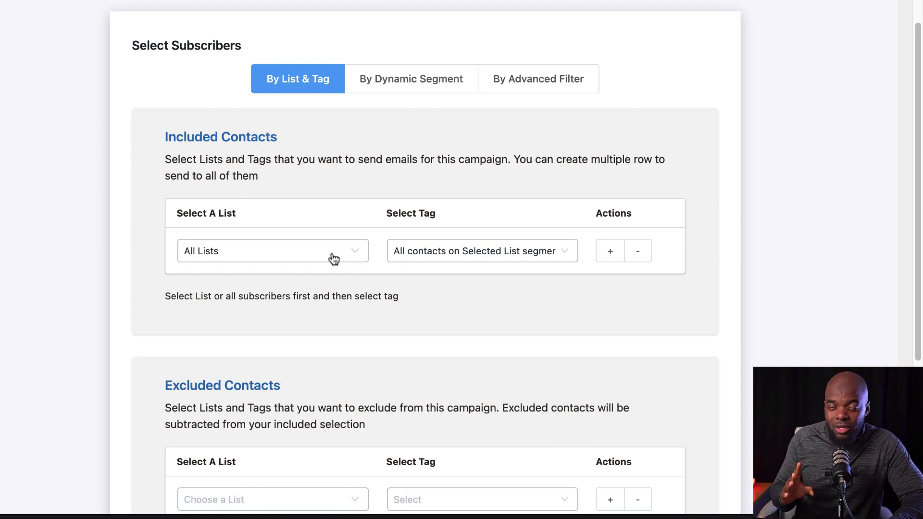
click(333, 258)
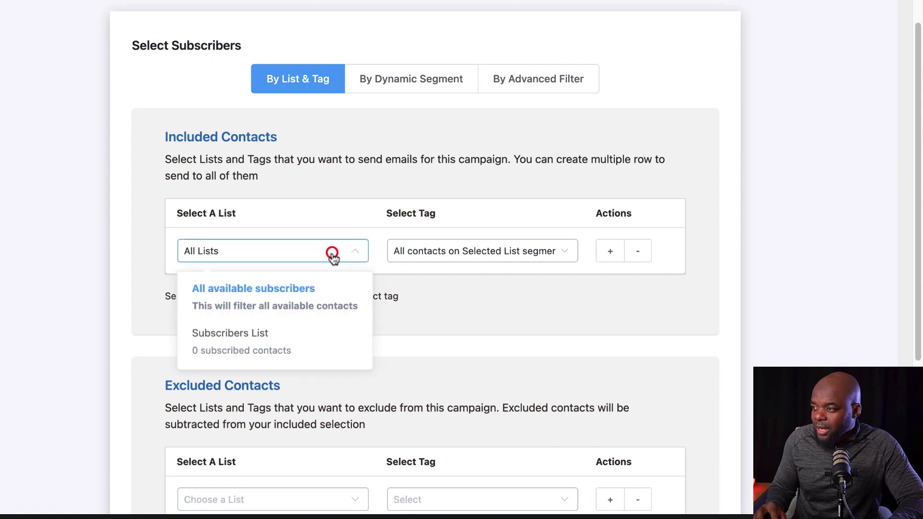
click(292, 350)
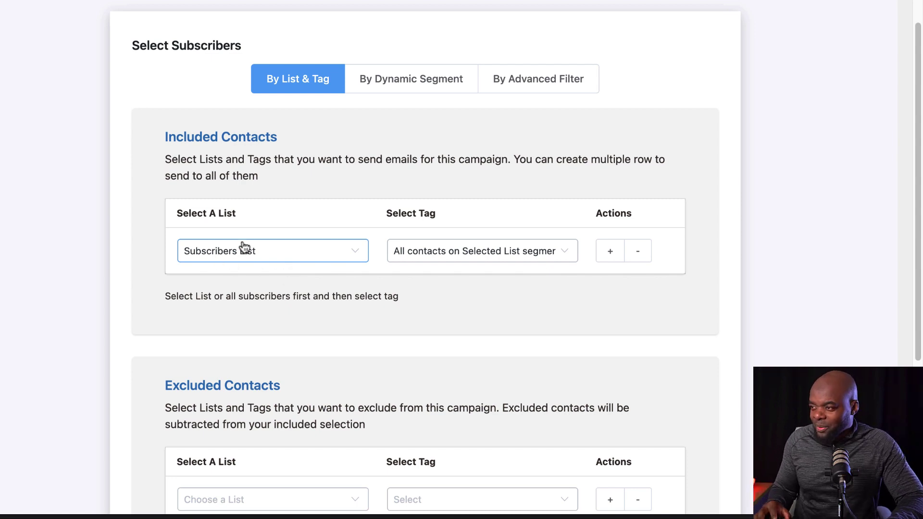
Step: Add and then remove an extra included-contacts row, leaving exclusions empty
scroll(630, 310, down, 5)
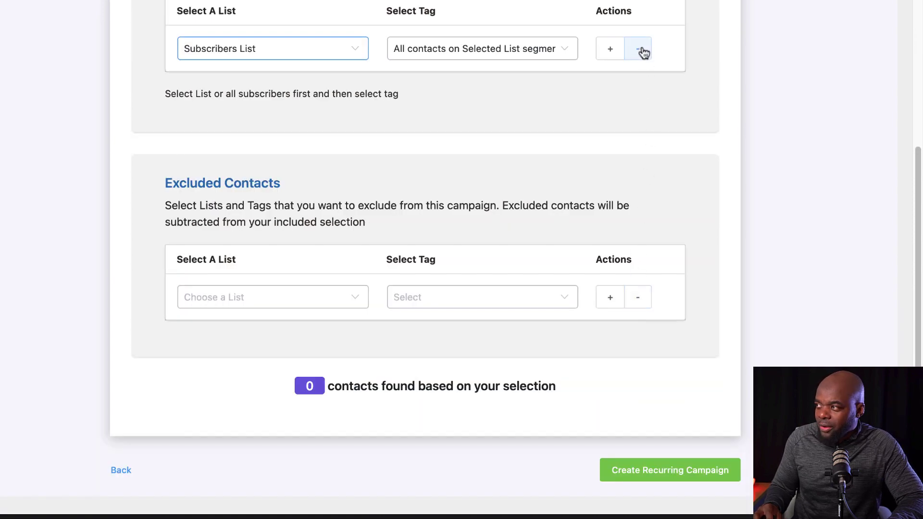
click(610, 49)
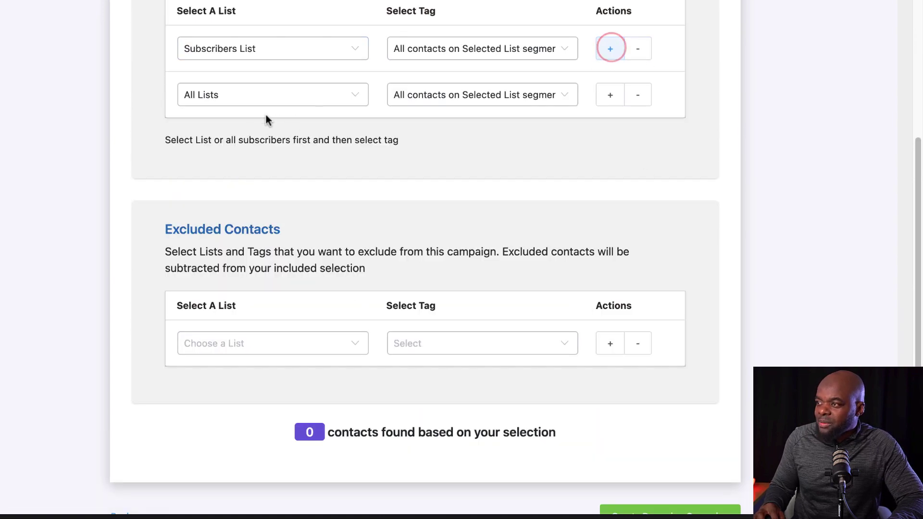
click(271, 95)
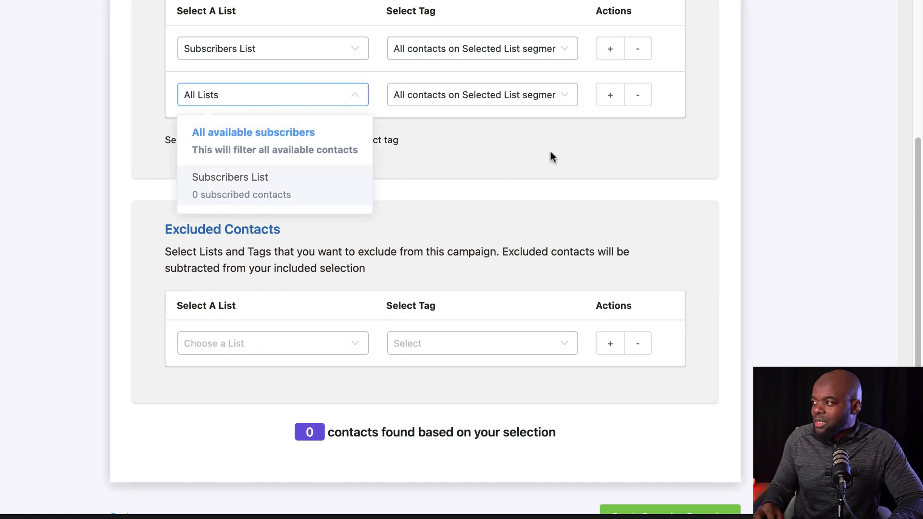
click(639, 95)
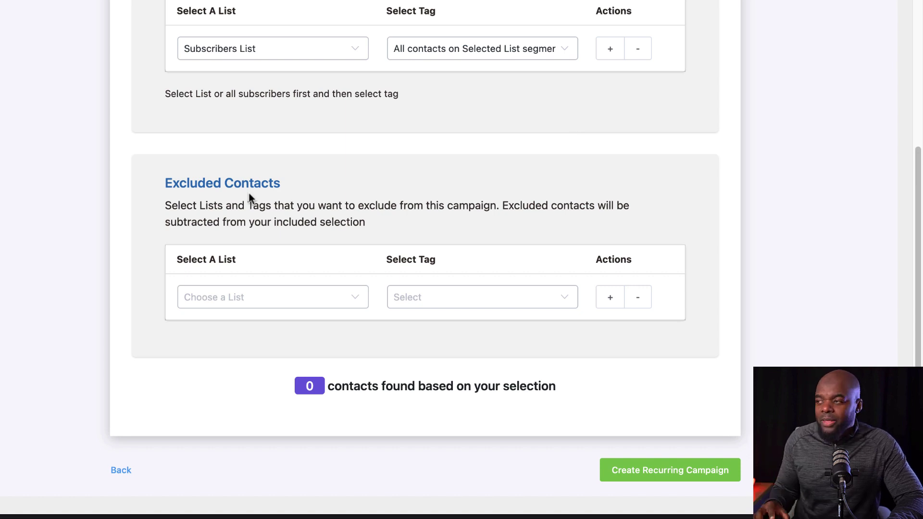
scroll(237, 154, up, 2)
click(640, 335)
scroll(513, 334, down, 3)
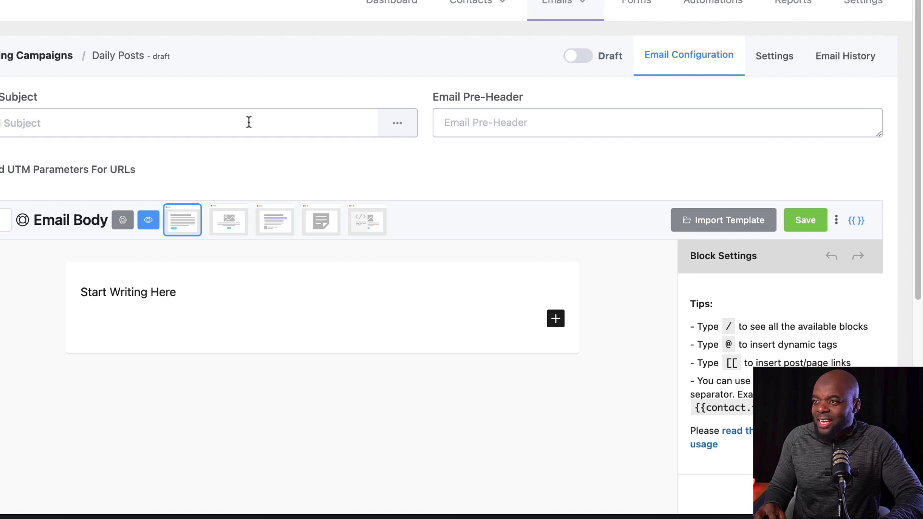
Step: Set the email subject to the Latest Post Title smartcode {{other.latest_post.title}}
click(249, 122)
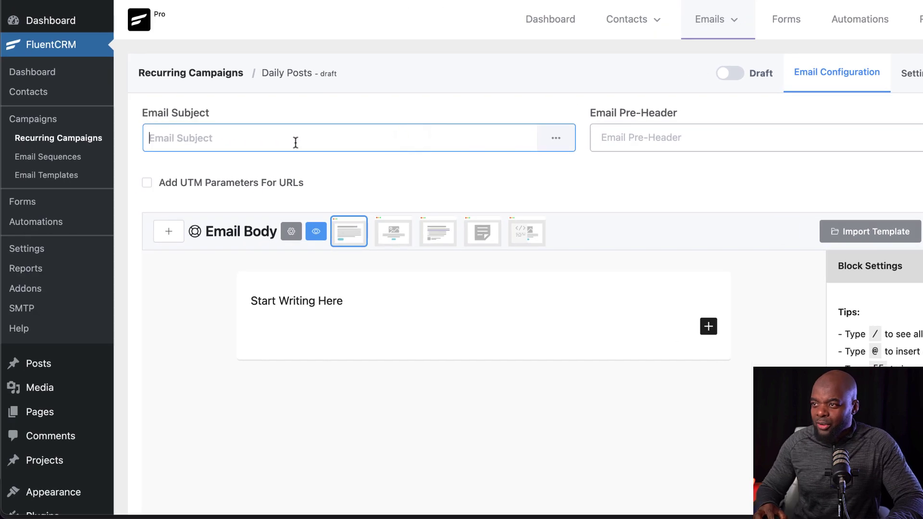
click(558, 141)
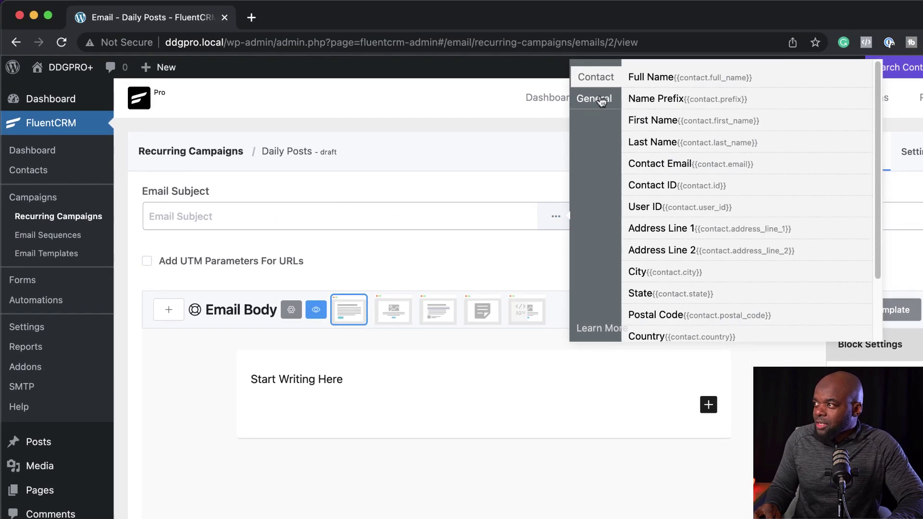
click(601, 101)
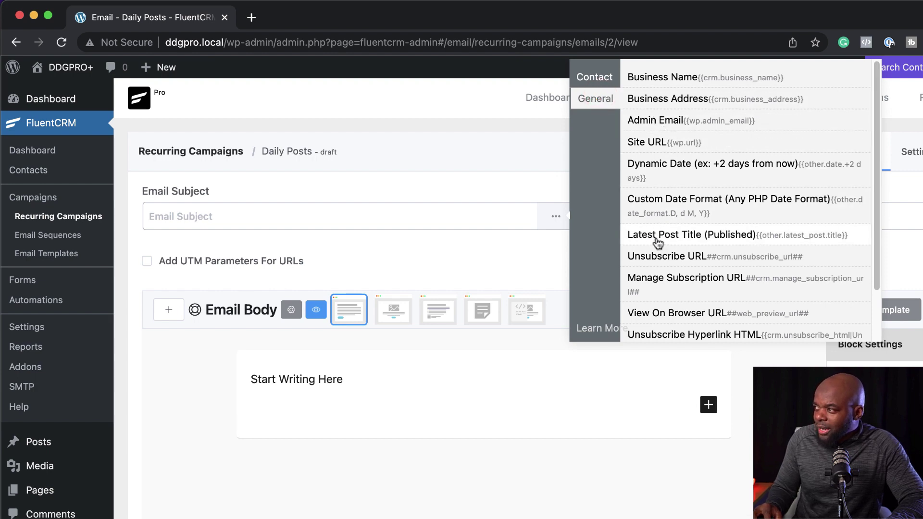
click(690, 235)
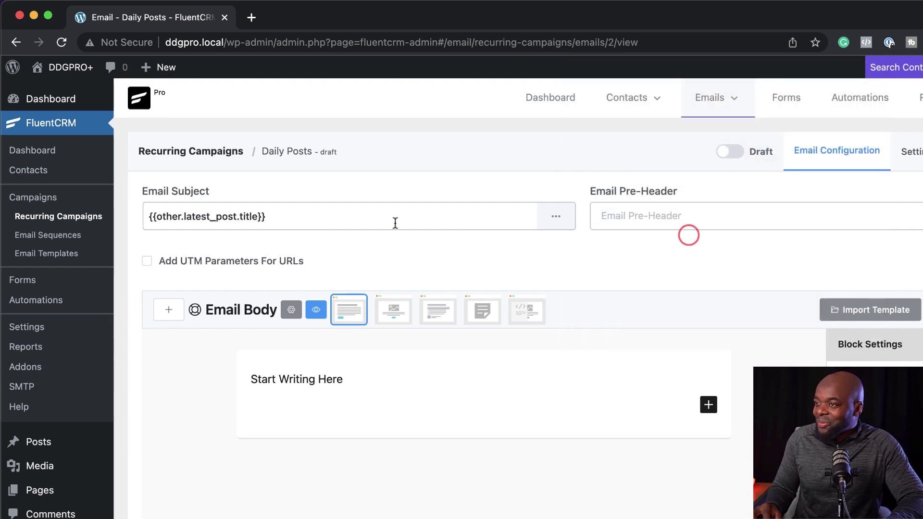
click(380, 217)
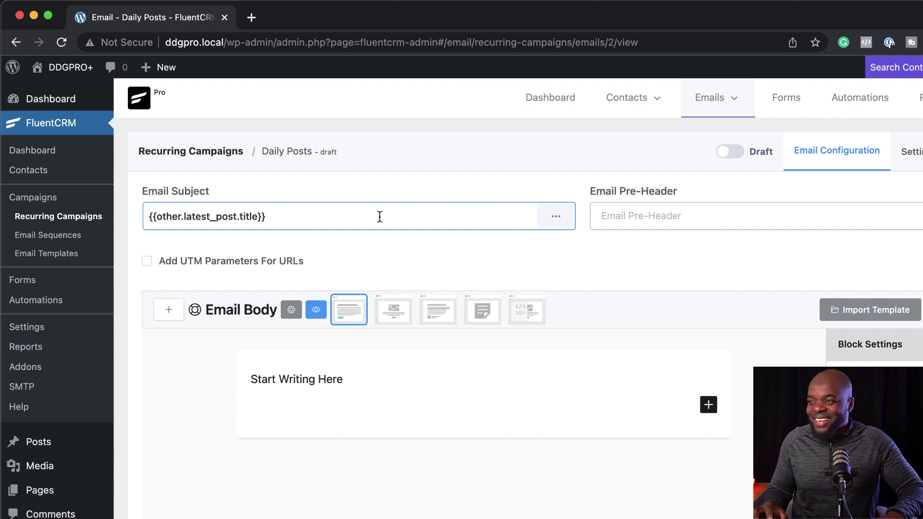
Step: Set the email pre-header to 'New Tutorial!'
click(611, 219)
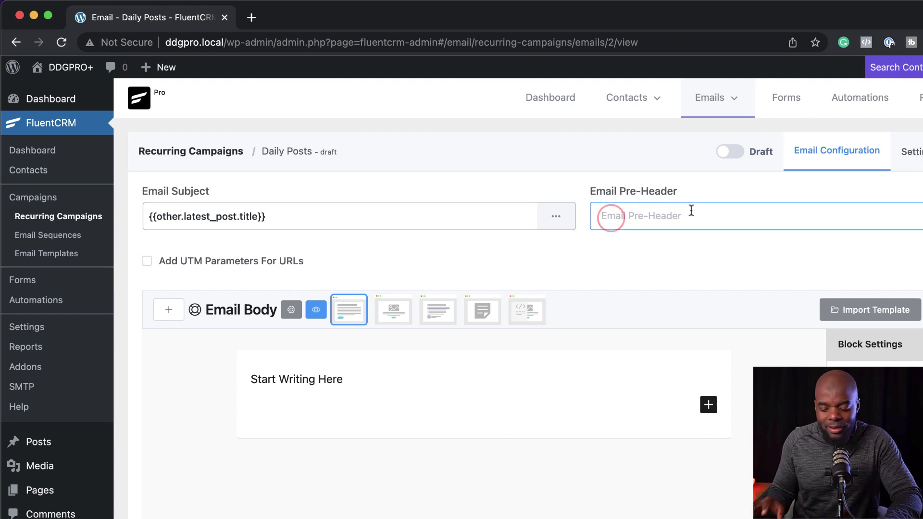
text(New Tutorial!)
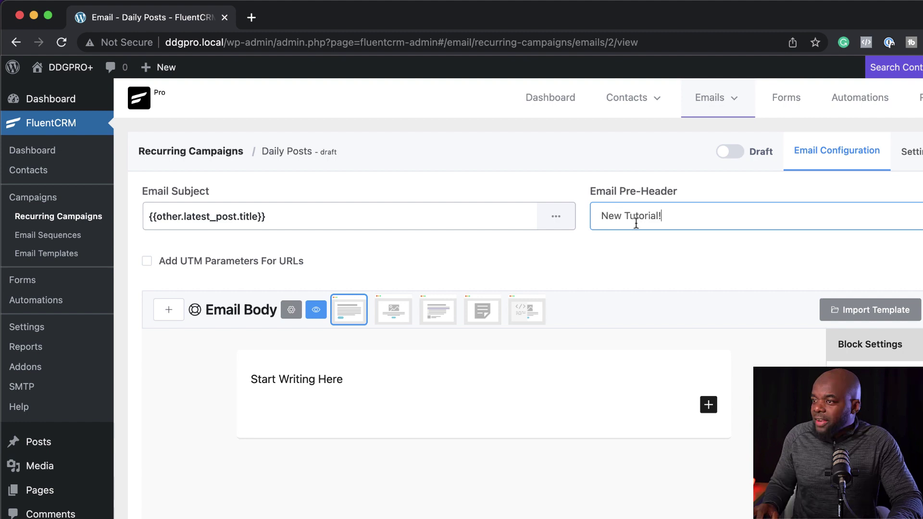
click(375, 394)
scroll(375, 394, down, 2)
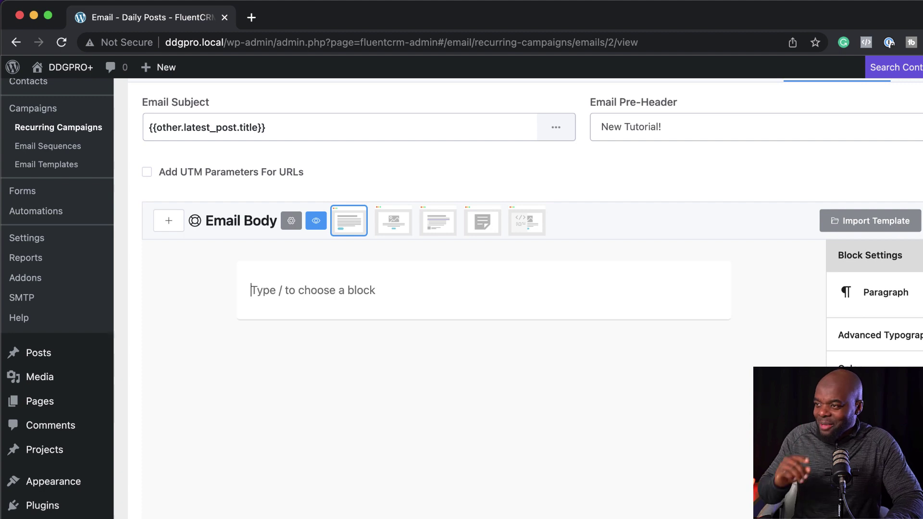
Step: Write the greeting 'Hello, {{contact.first_name}}', then start a new block searching '/post'
text(Hell)
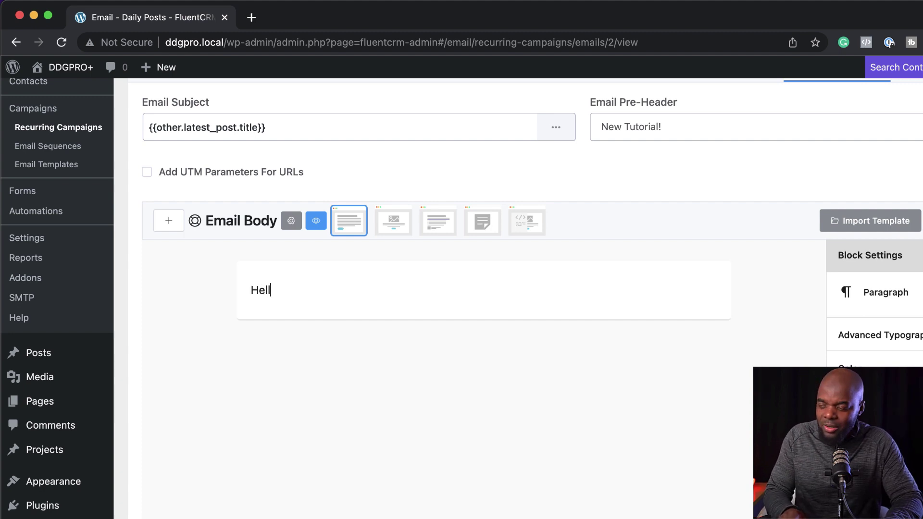
text(o, @)
click(344, 372)
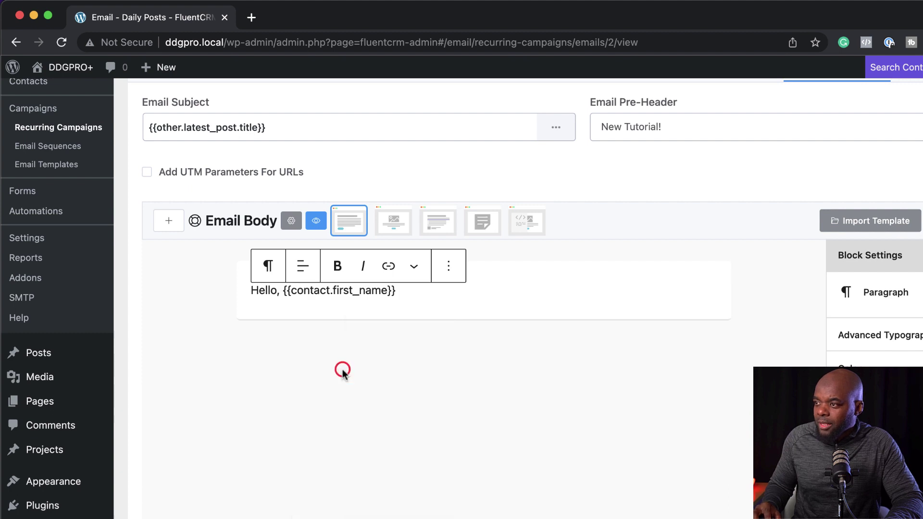
key(Return)
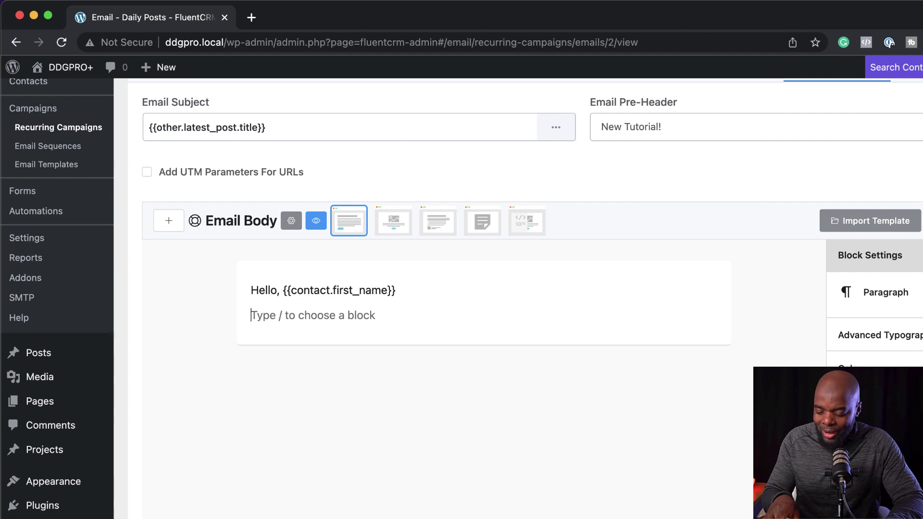
text(/)
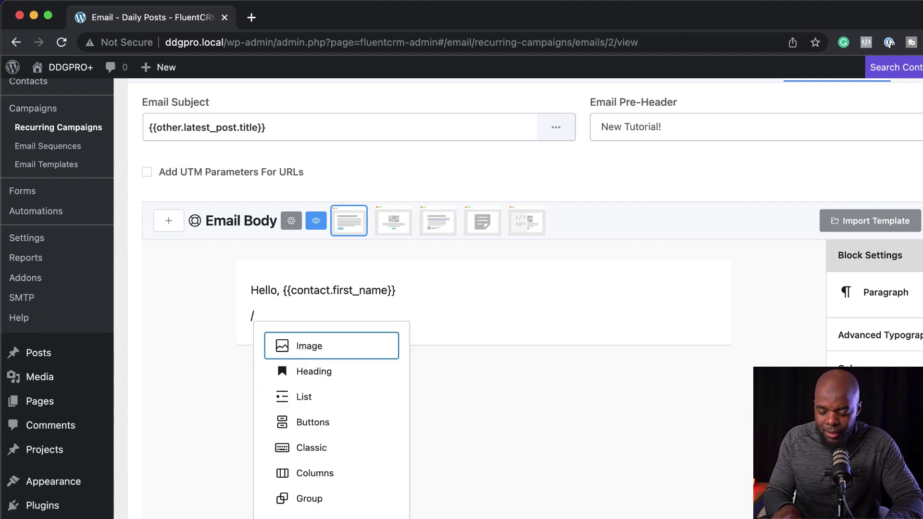
text(post)
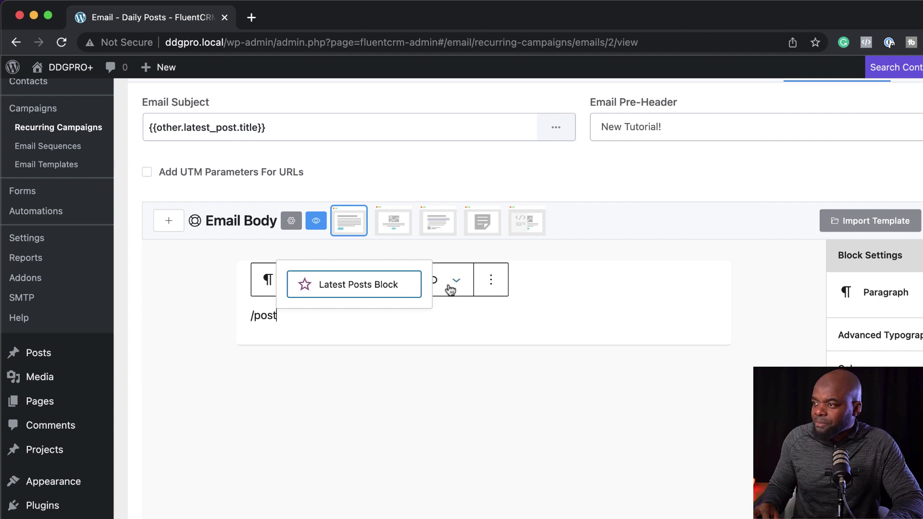
Step: Insert a Latest Posts block below the greeting and review its preview and settings
click(372, 290)
scroll(592, 471, down, 2)
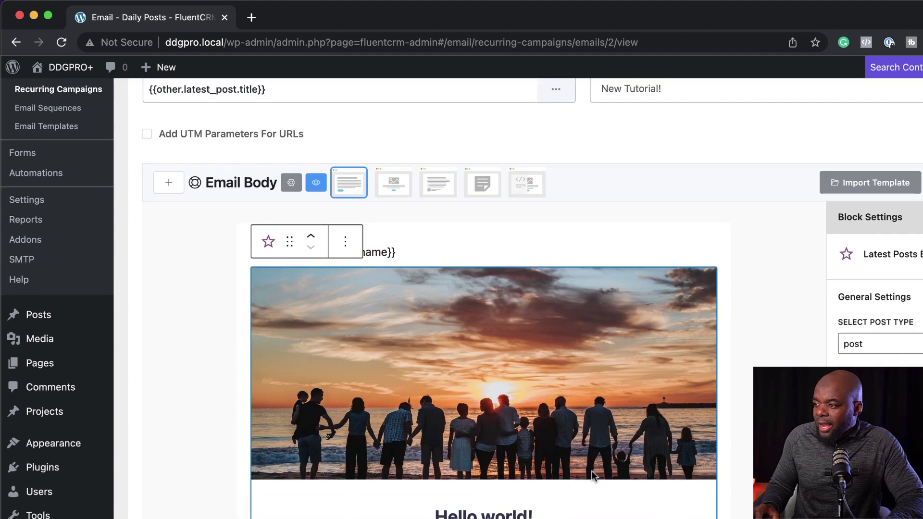
scroll(592, 471, down, 3)
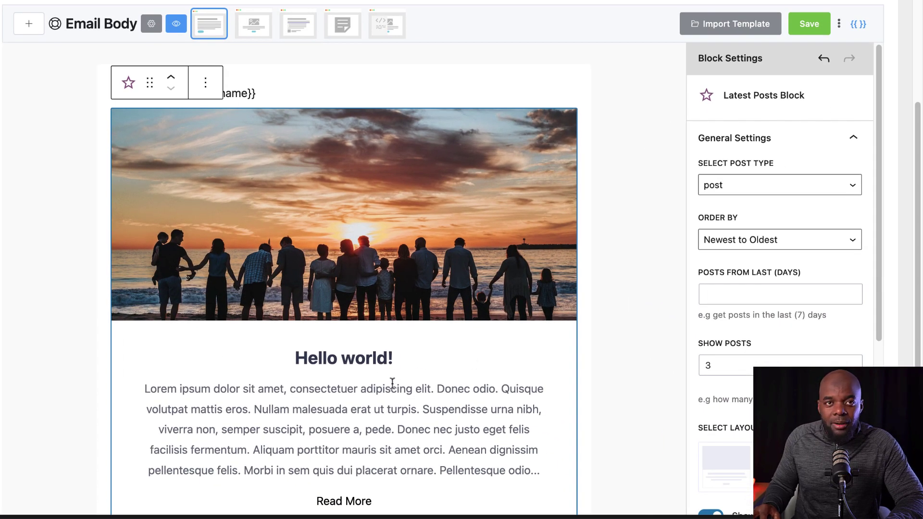
scroll(392, 383, down, 2)
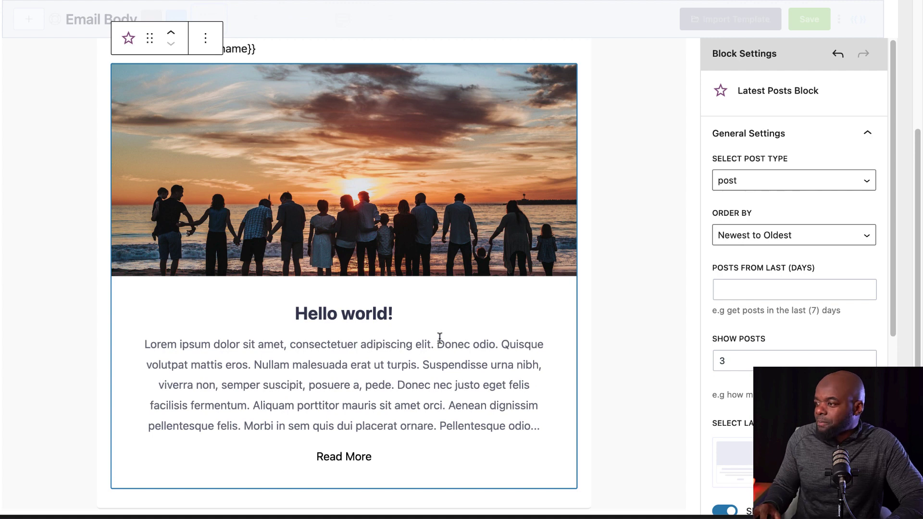
scroll(465, 322, up, 2)
scroll(465, 322, up, 2)
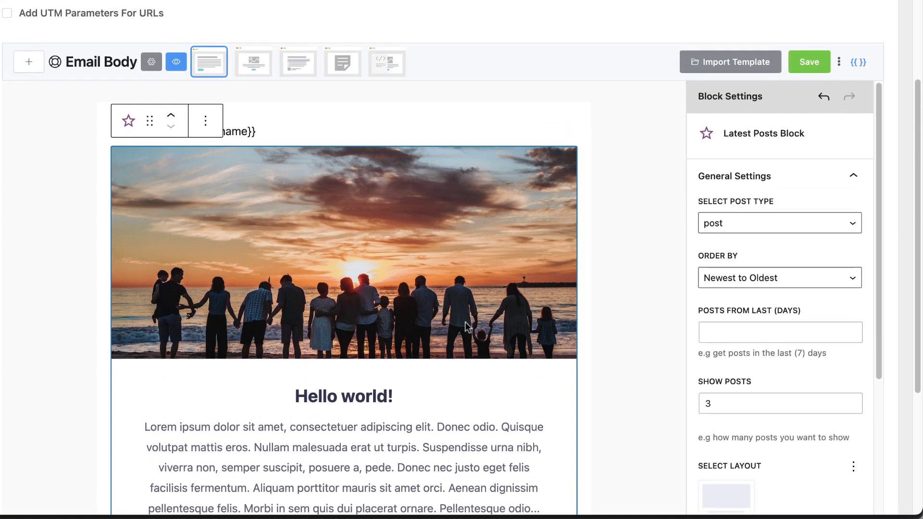
scroll(697, 352, down, 2)
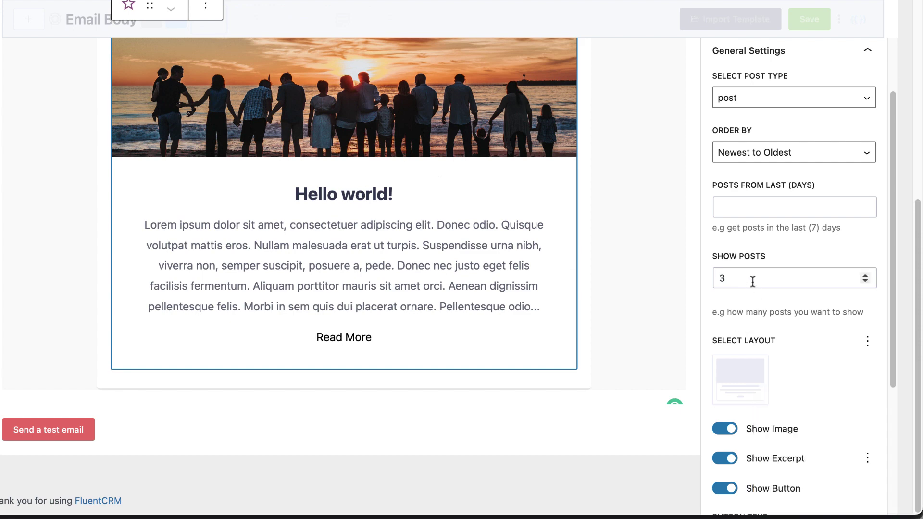
Step: Limit the Latest Posts block to show 1 post
drag(752, 278, 715, 277)
text(1)
scroll(767, 284, down, 1)
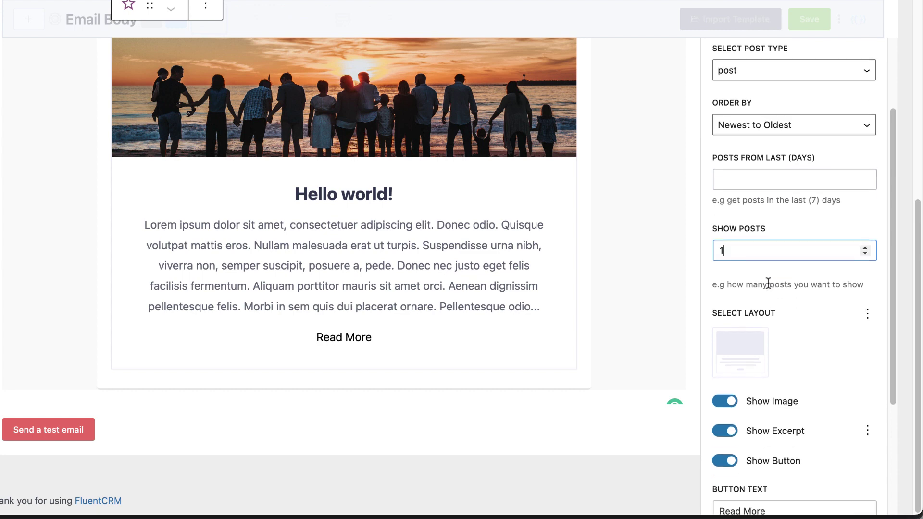
scroll(799, 357, down, 2)
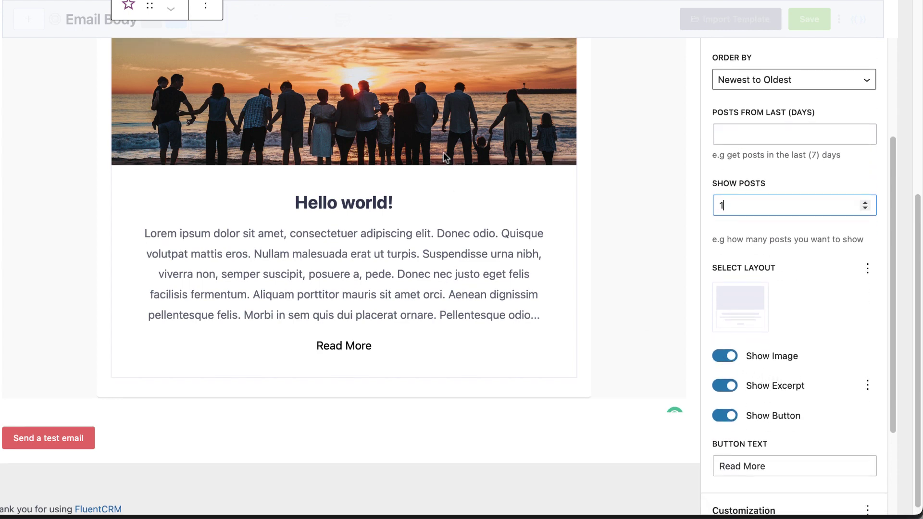
scroll(445, 157, up, 1)
Step: Turn Show Image off and back on so the post image stays visible
click(723, 356)
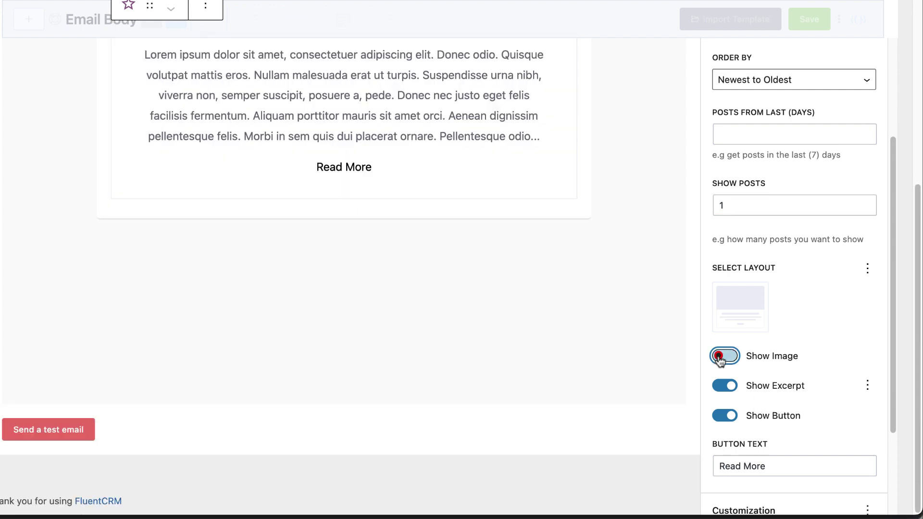
scroll(501, 309, up, 5)
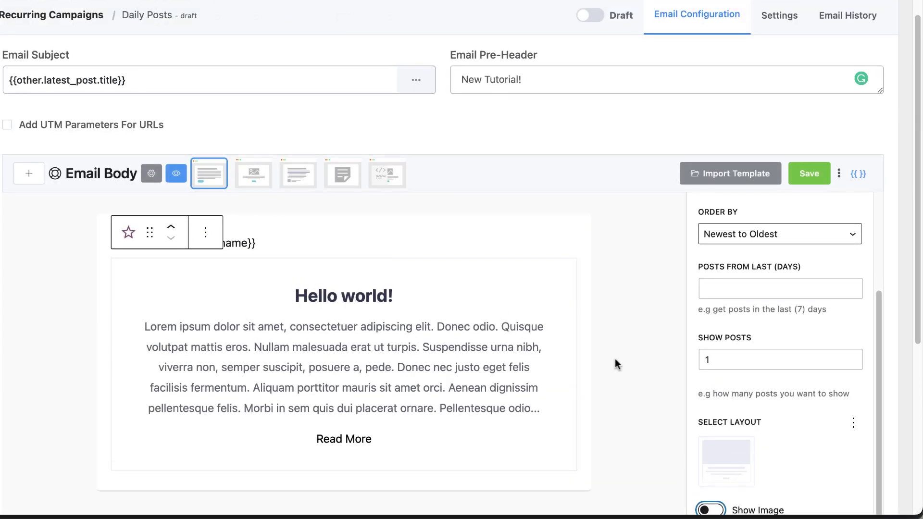
scroll(626, 361, down, 5)
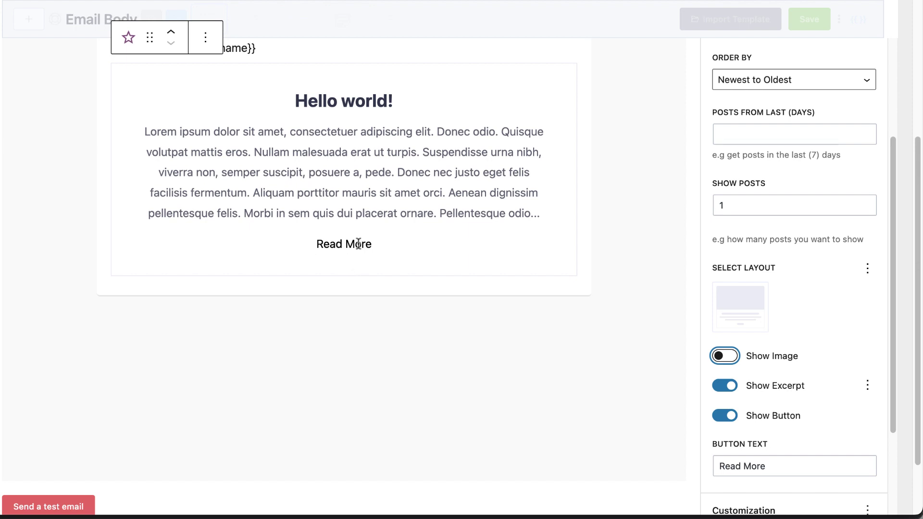
click(732, 361)
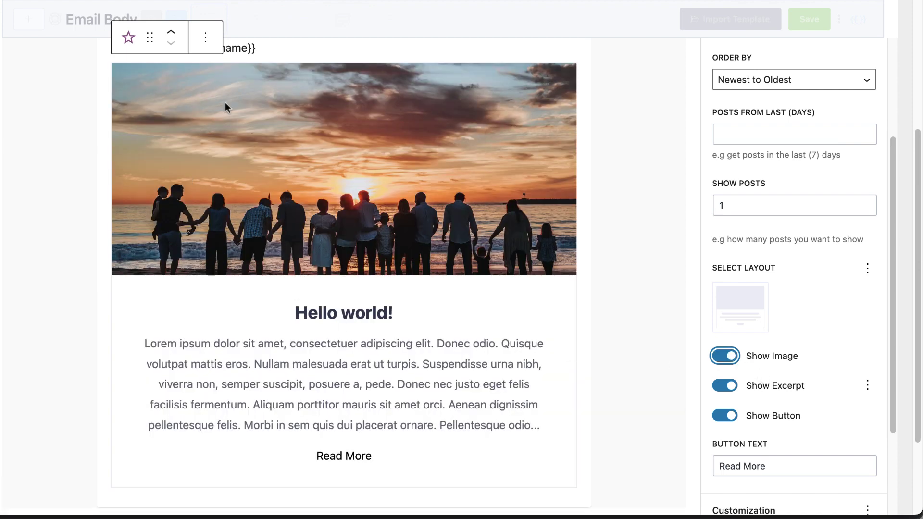
Step: Change the block's button text from Read More to 'Watch The Video'
scroll(712, 416, down, 3)
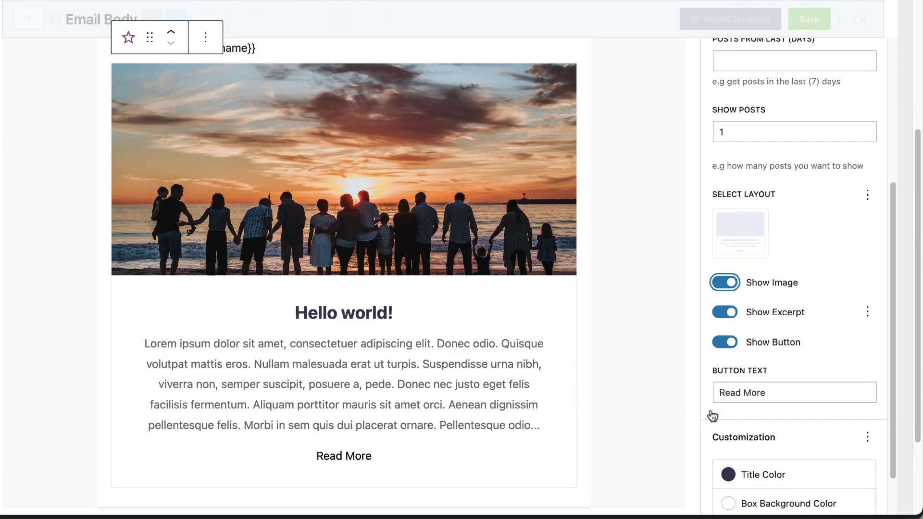
triple_click(772, 338)
text(Watch The Video)
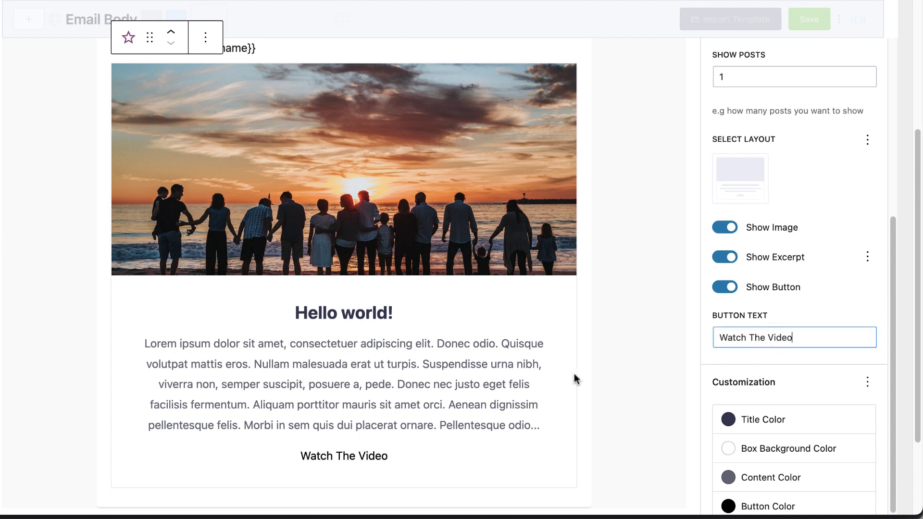
scroll(741, 435, down, 1)
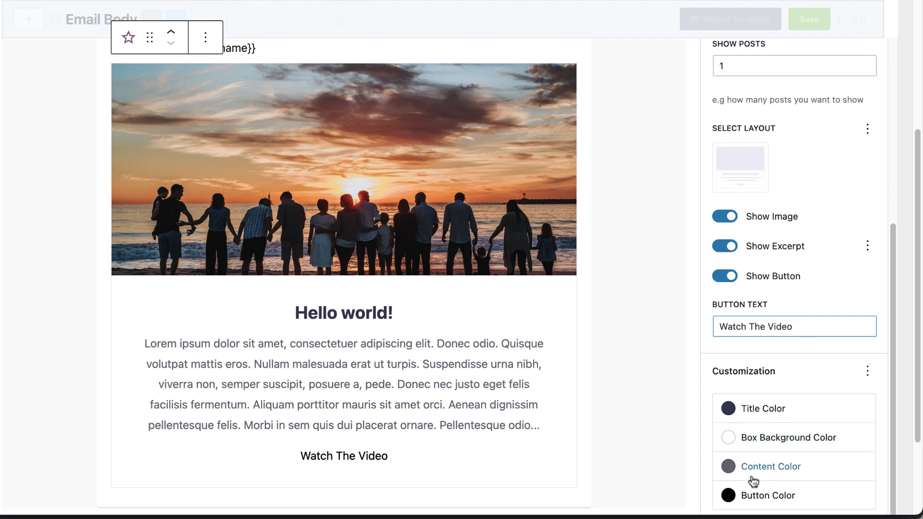
scroll(779, 375, up, 6)
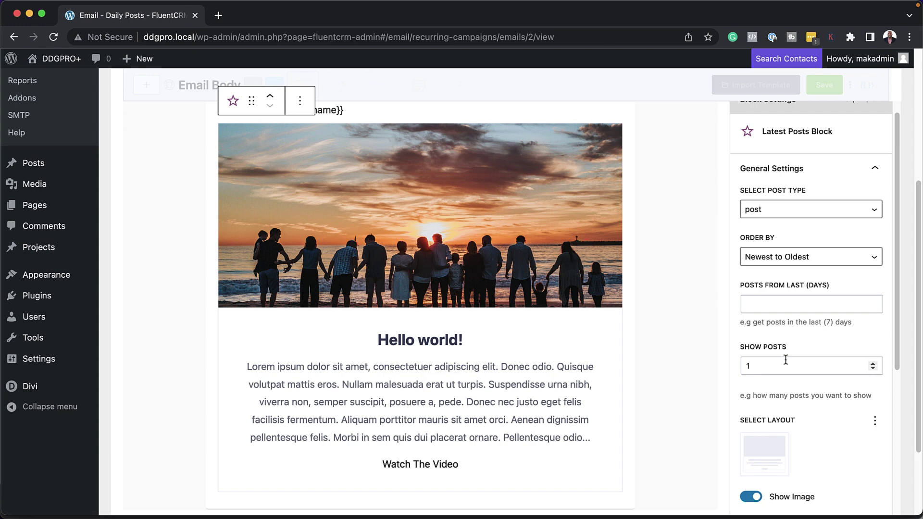
Step: Save the Daily Posts latest-post email and flip the recurring campaign from Draft to Active
scroll(662, 288, up, 5)
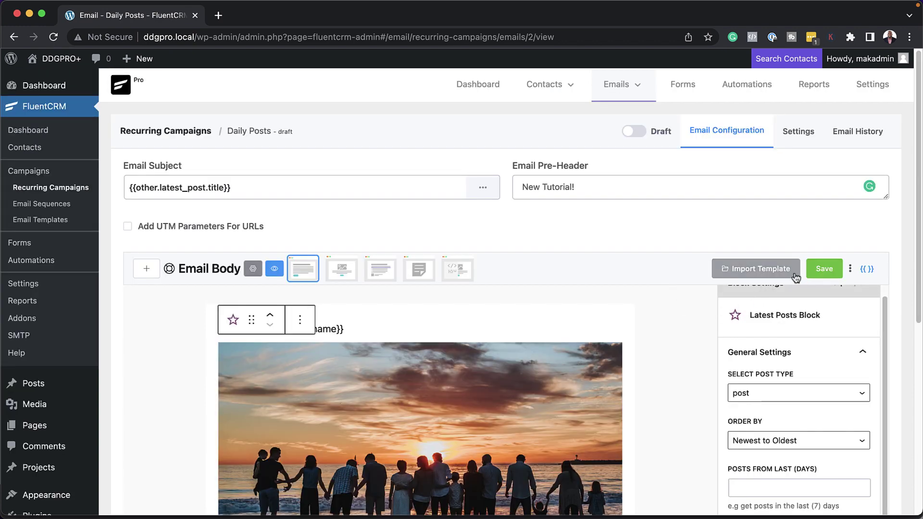
click(823, 271)
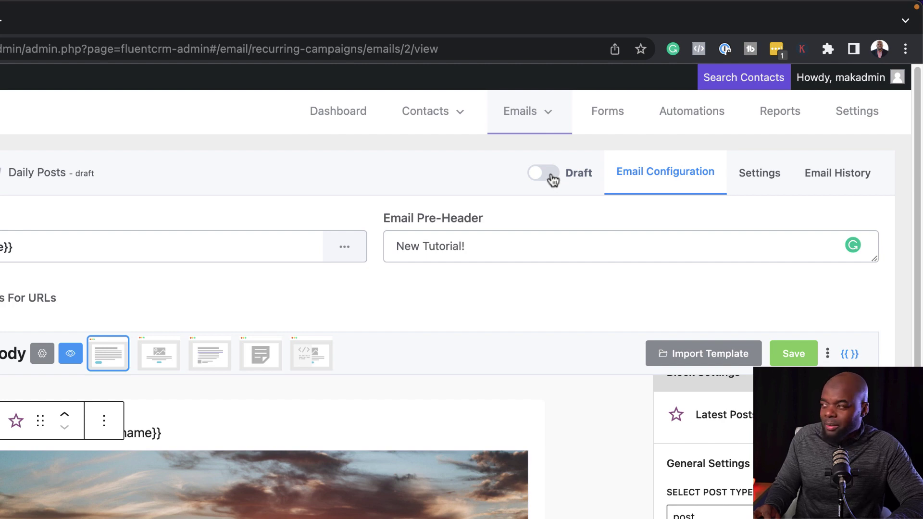
click(551, 178)
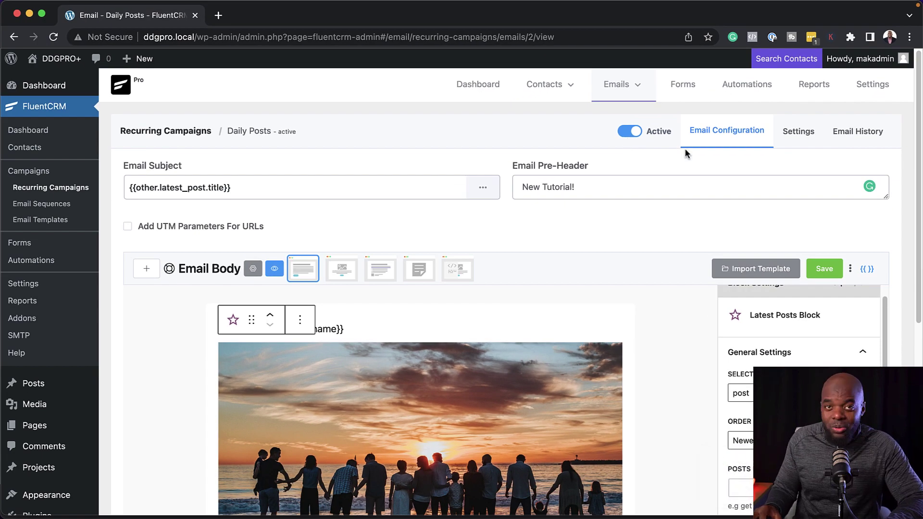
Step: Save the Daily Posts schedule of daily at 15:00, sent automatically to the Subscribers List
click(806, 134)
scroll(423, 307, down, 2)
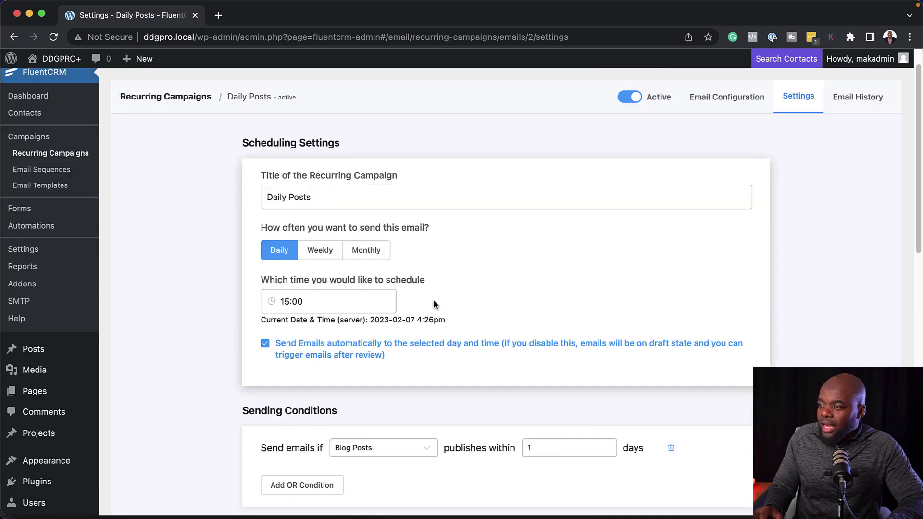
scroll(434, 304, down, 1)
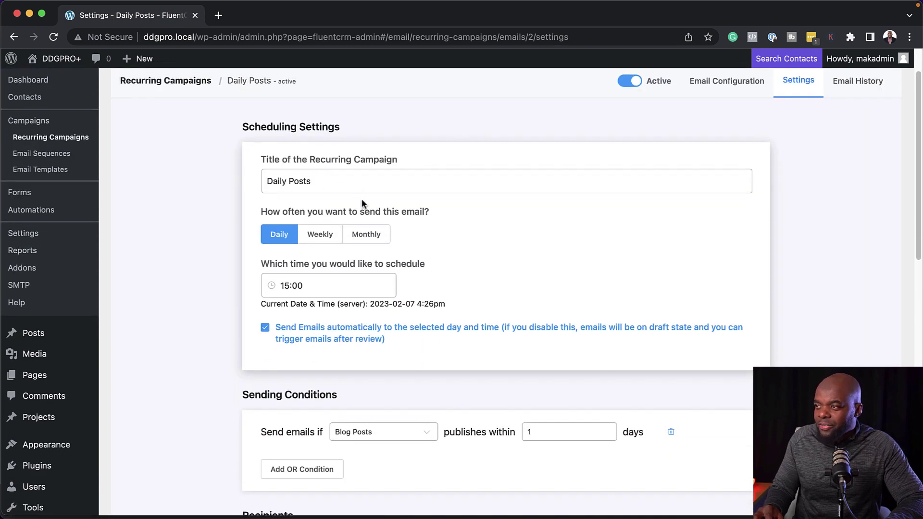
scroll(582, 242, down, 5)
scroll(550, 388, down, 5)
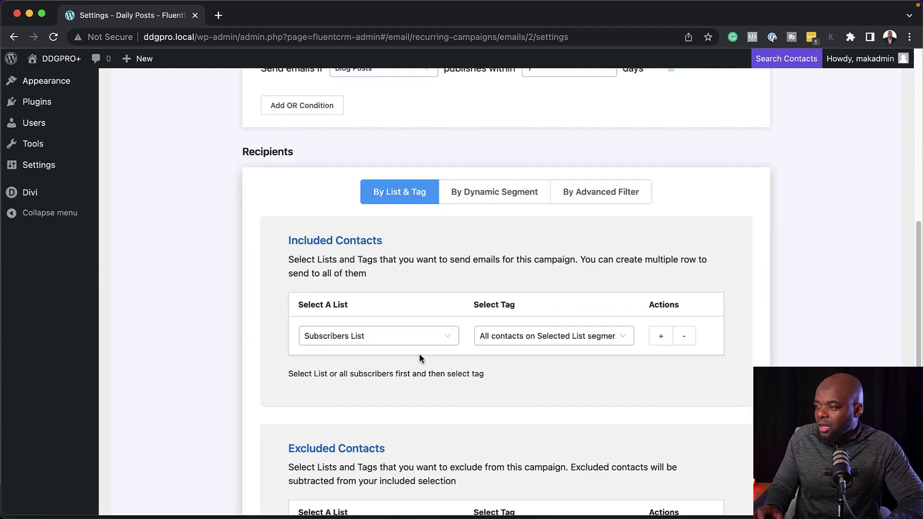
scroll(552, 432, down, 4)
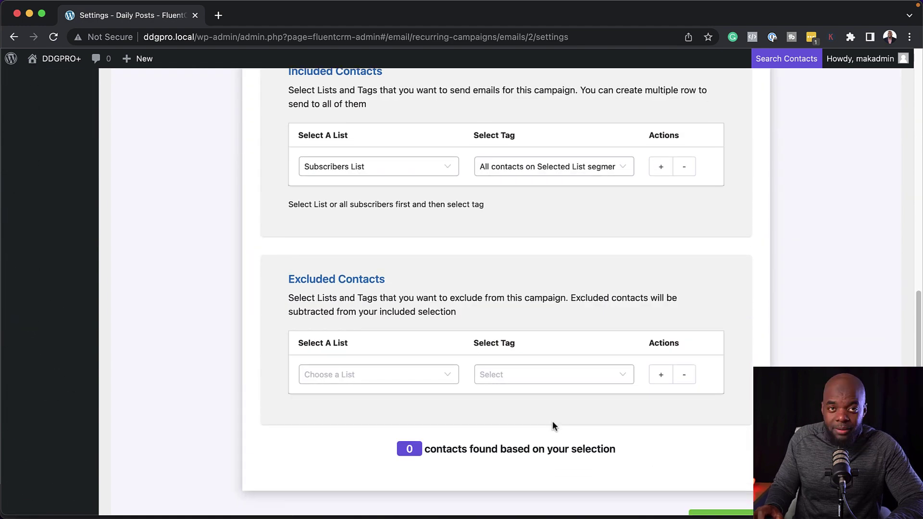
scroll(553, 419, down, 2)
click(739, 442)
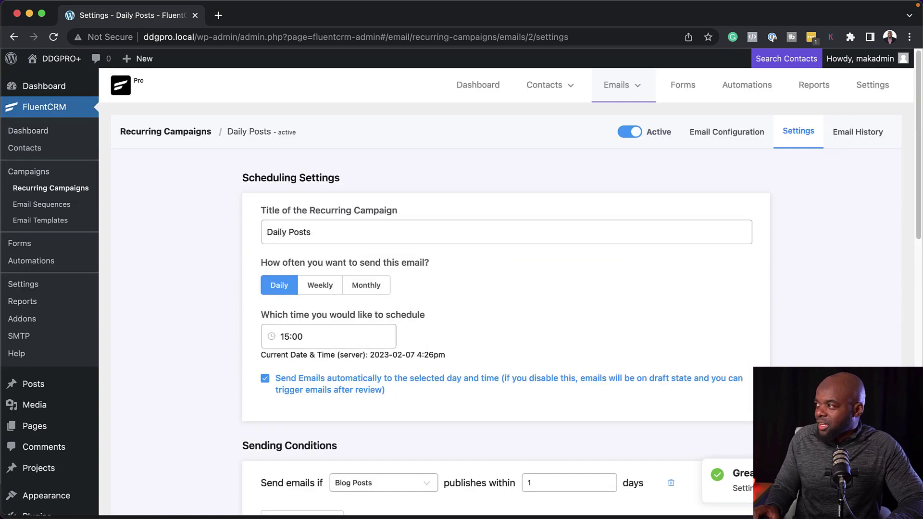
Step: Reopen Daily Posts from the Recurring Campaigns list and save its email again
mouse_move(618, 85)
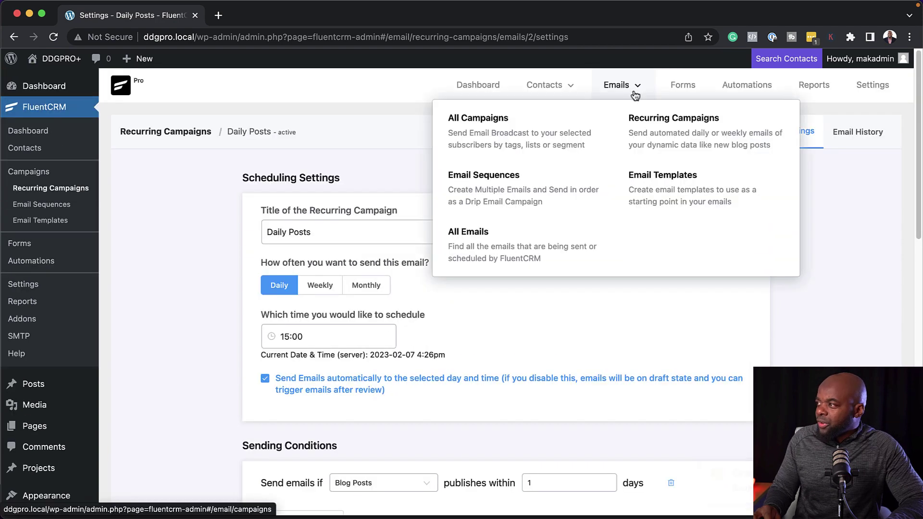
click(658, 134)
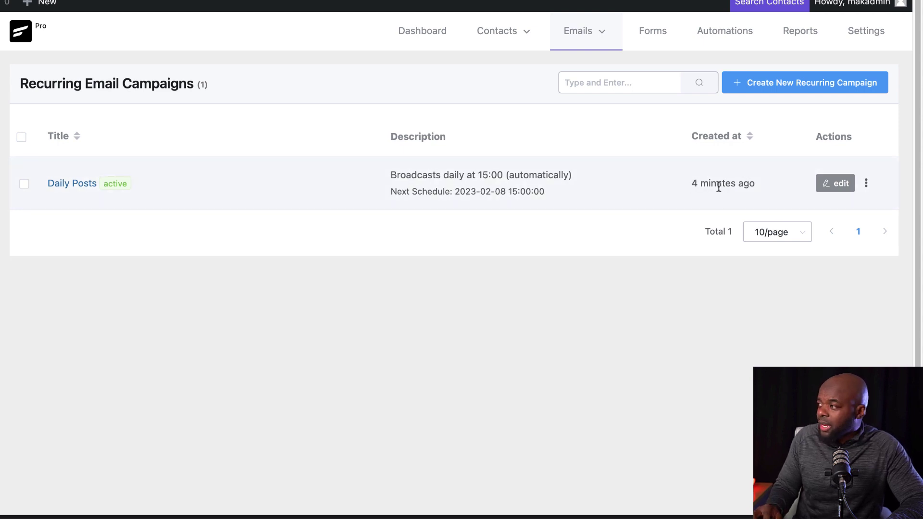
click(828, 182)
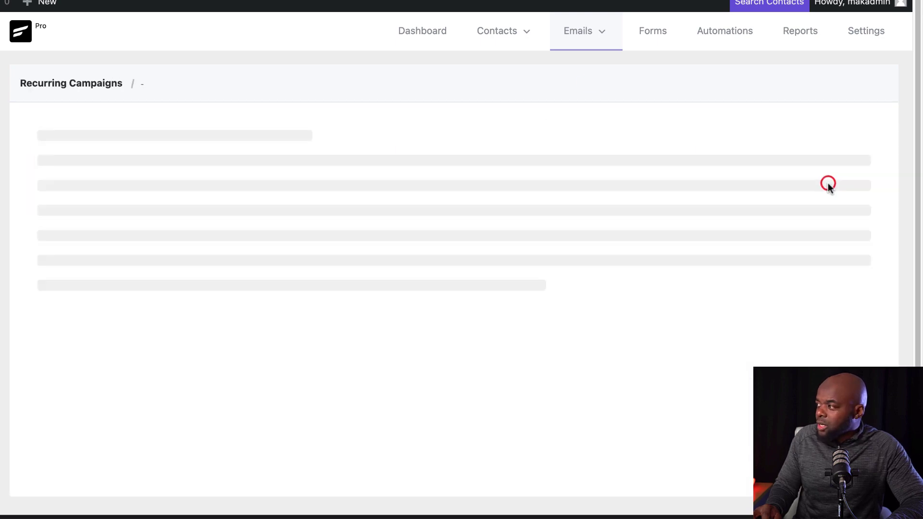
scroll(288, 293, down, 3)
click(800, 106)
Step: Return to the Recurring Campaigns list, showing Daily Posts active daily at 15:00
scroll(673, 120, up, 3)
mouse_move(583, 31)
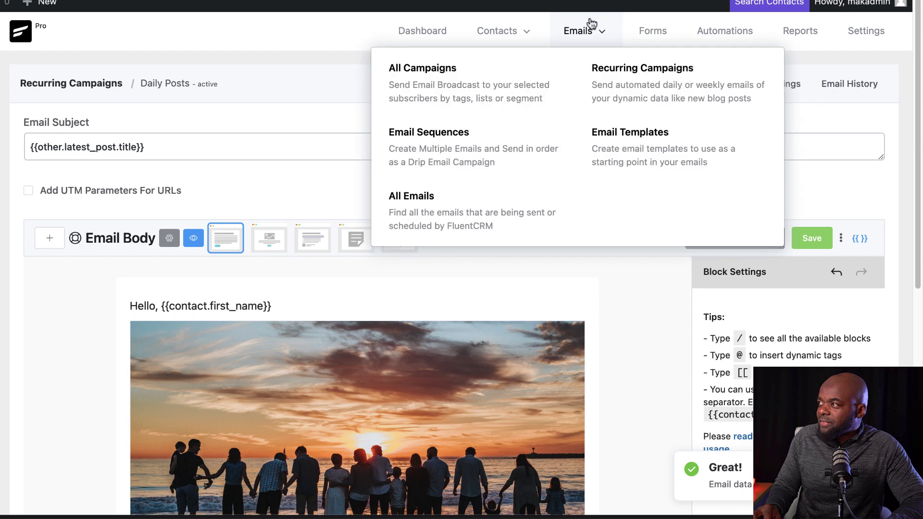
click(648, 88)
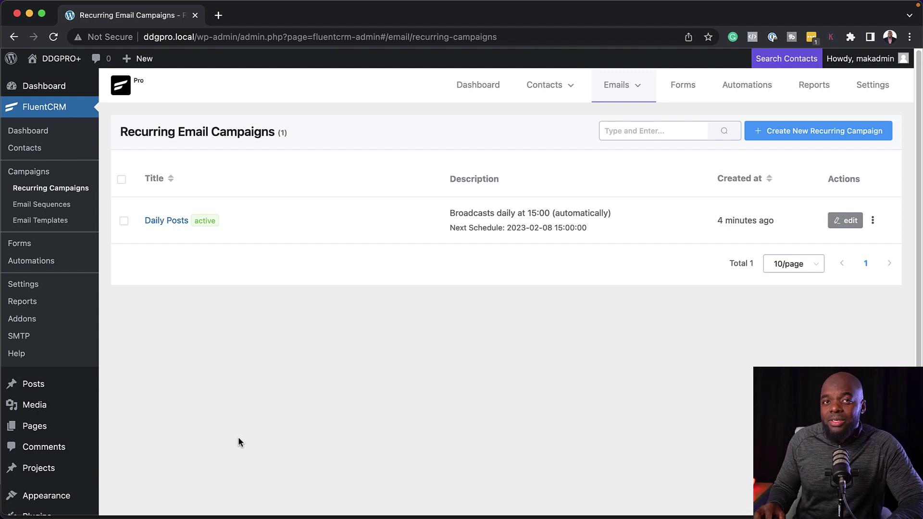
click(764, 137)
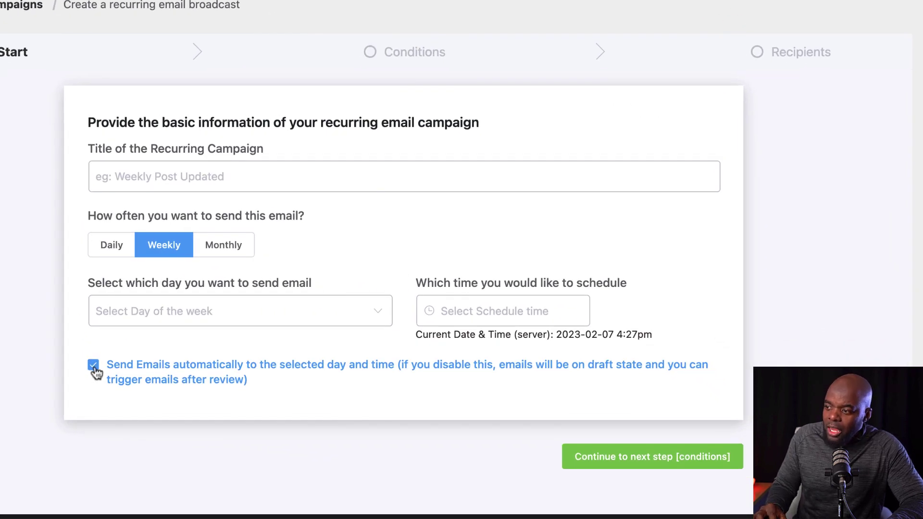
click(95, 367)
click(95, 367)
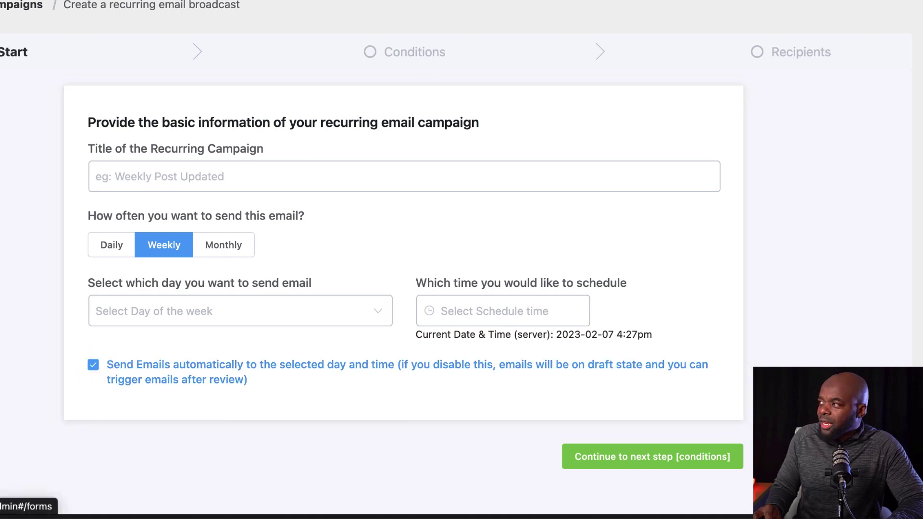
mouse_move(346, 0)
click(571, 6)
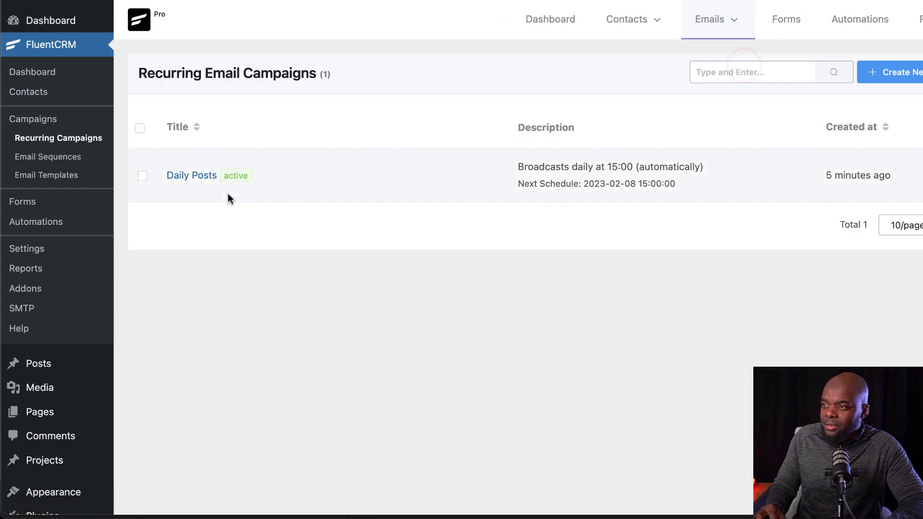